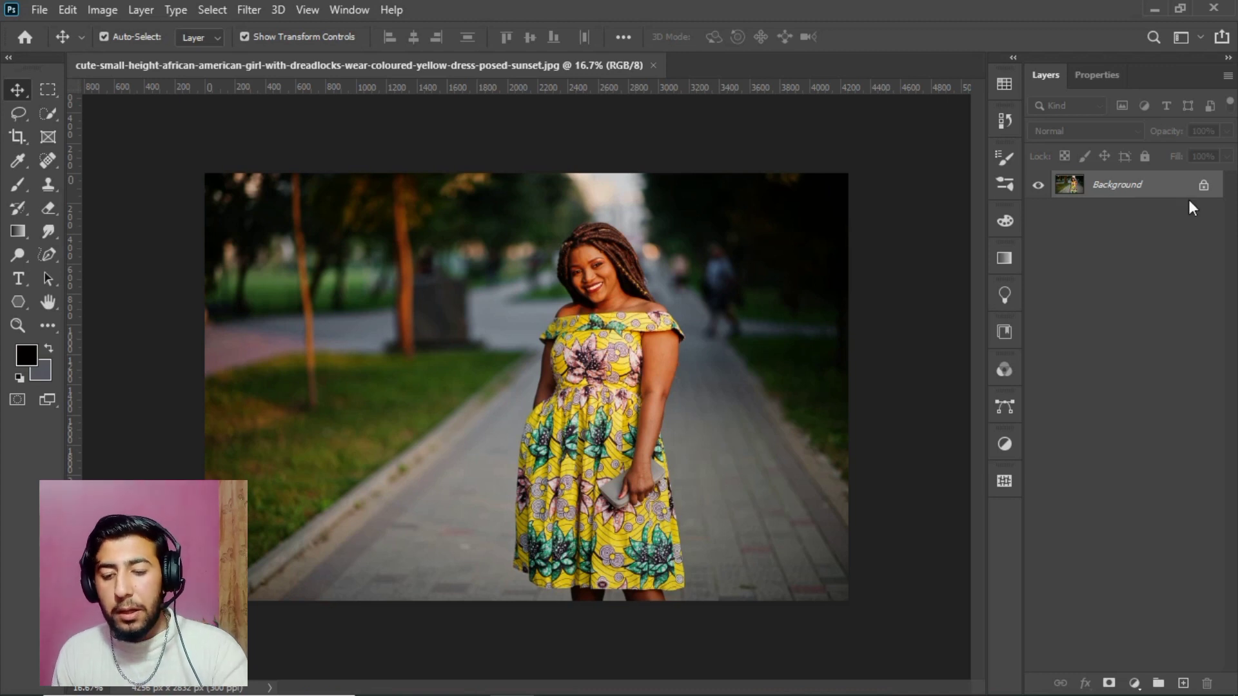
# Step: Duplicate the Background layer and add a Selective Color adjustment layer above the copy
pyautogui.hotkey('ctrl', 'j')
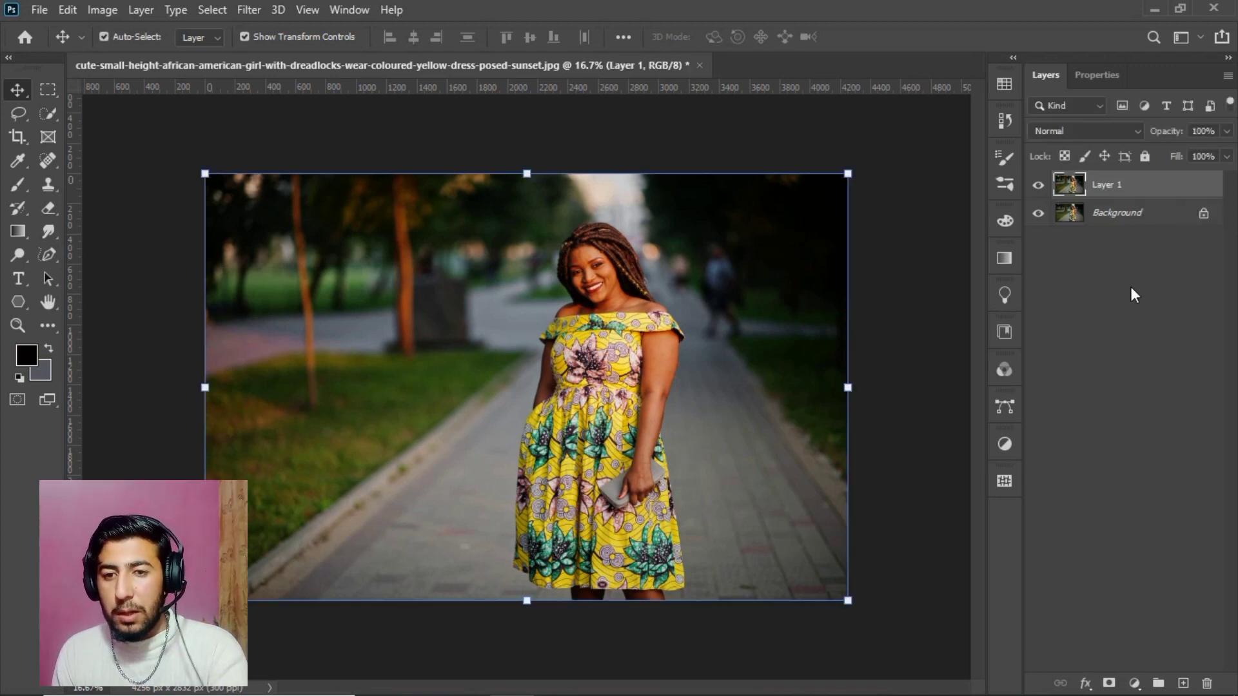
pyautogui.click(1106, 393)
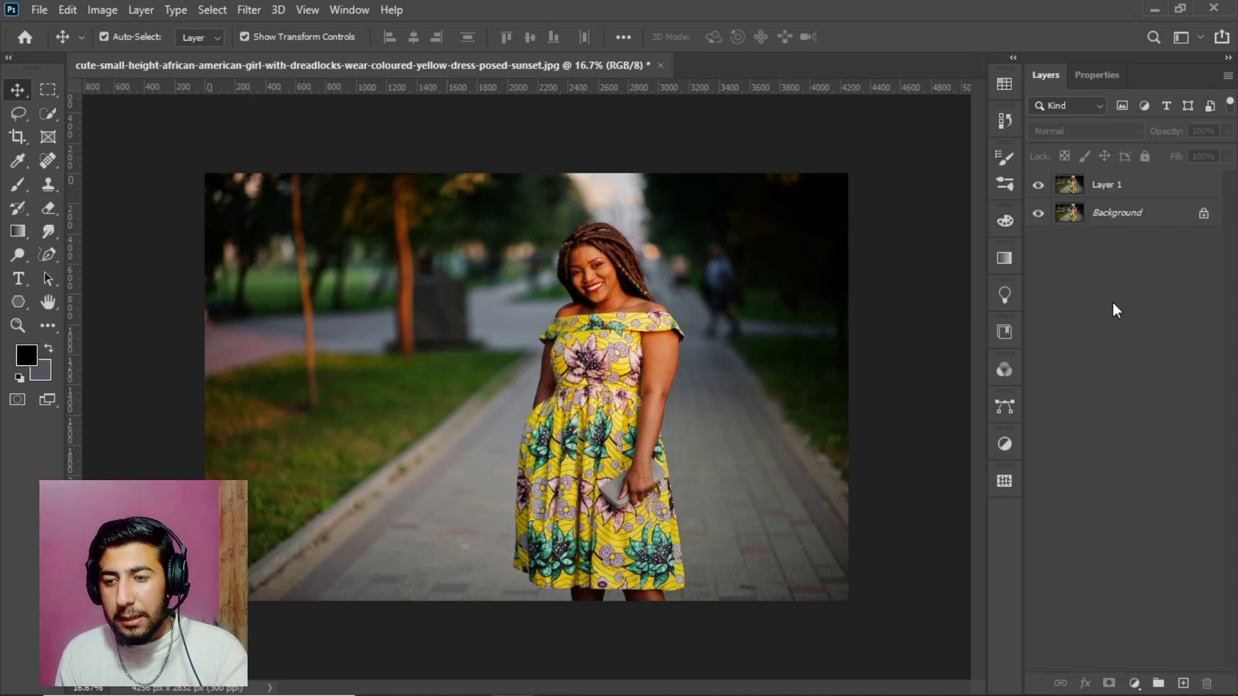
pyautogui.click(1098, 189)
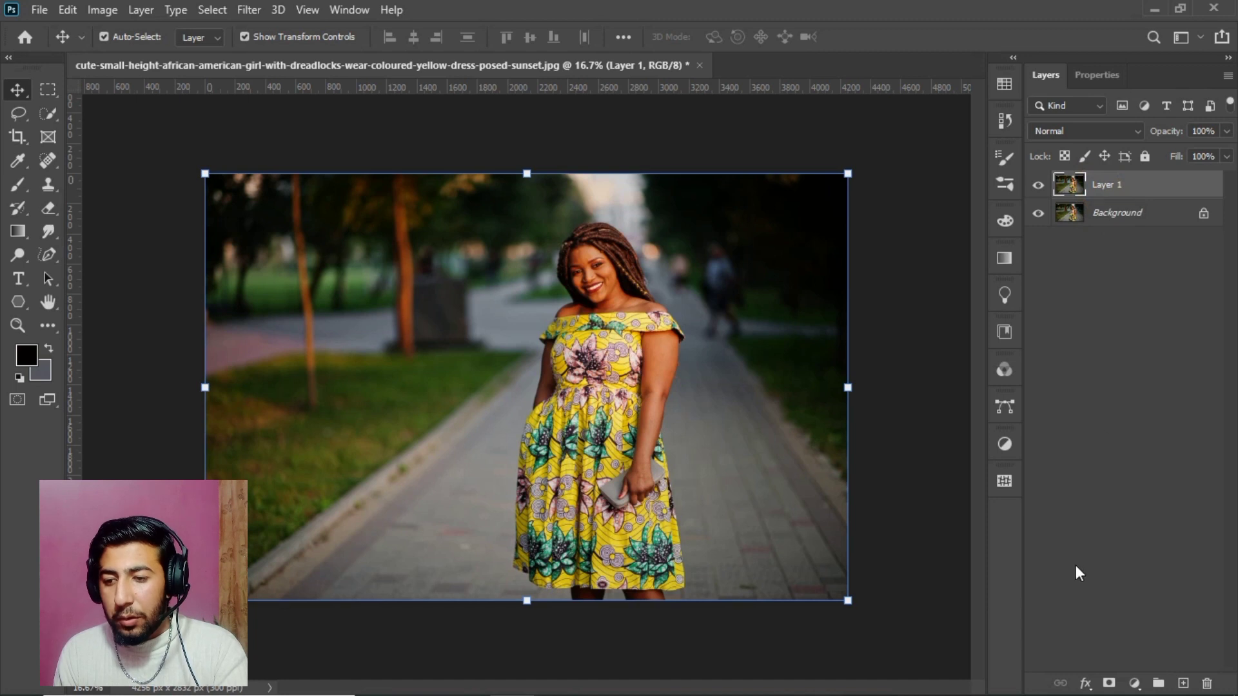
pyautogui.click(1134, 685)
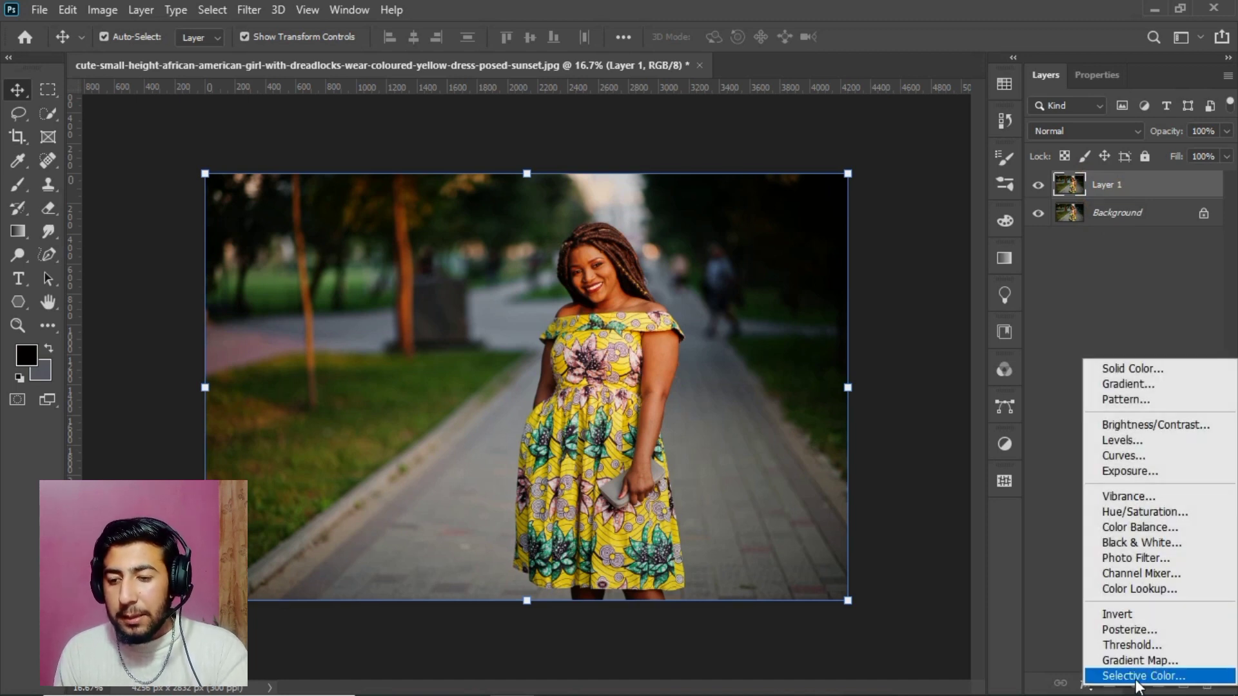
pyautogui.click(1136, 677)
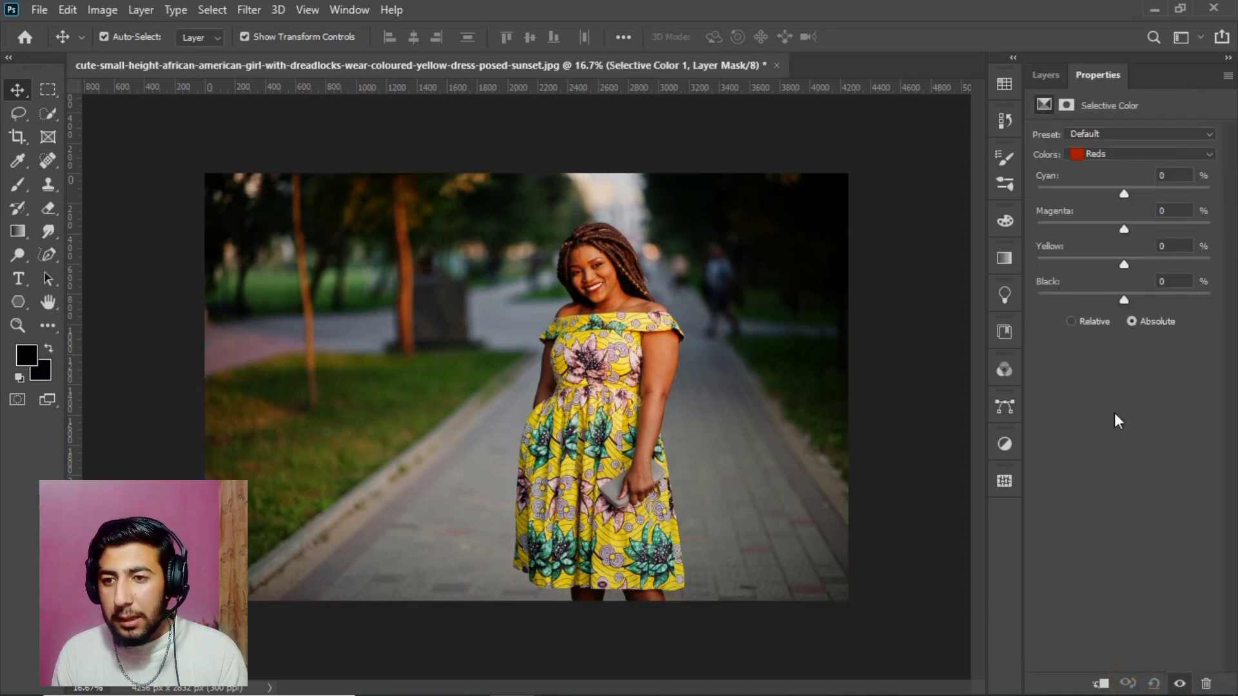
# Step: Set the Reds in the Selective Color adjustment to Cyan +2, Magenta -11, Yellow +5 and Black -47
pyautogui.click(1105, 153)
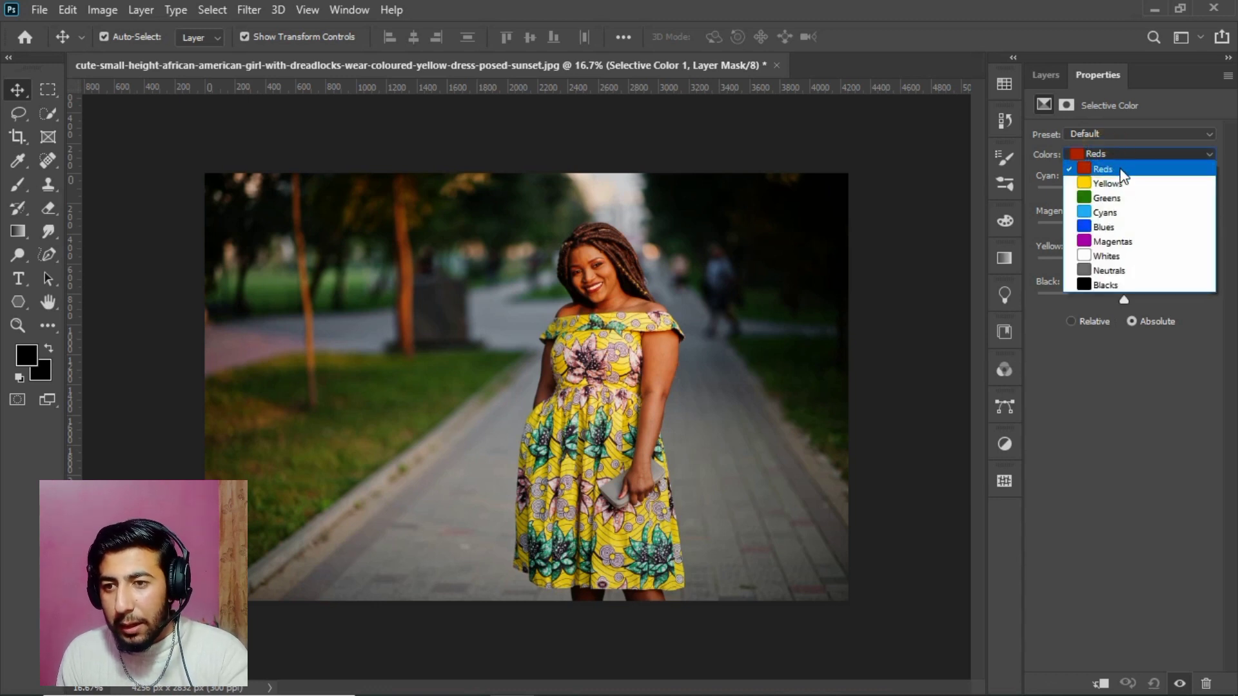
pyautogui.click(1120, 169)
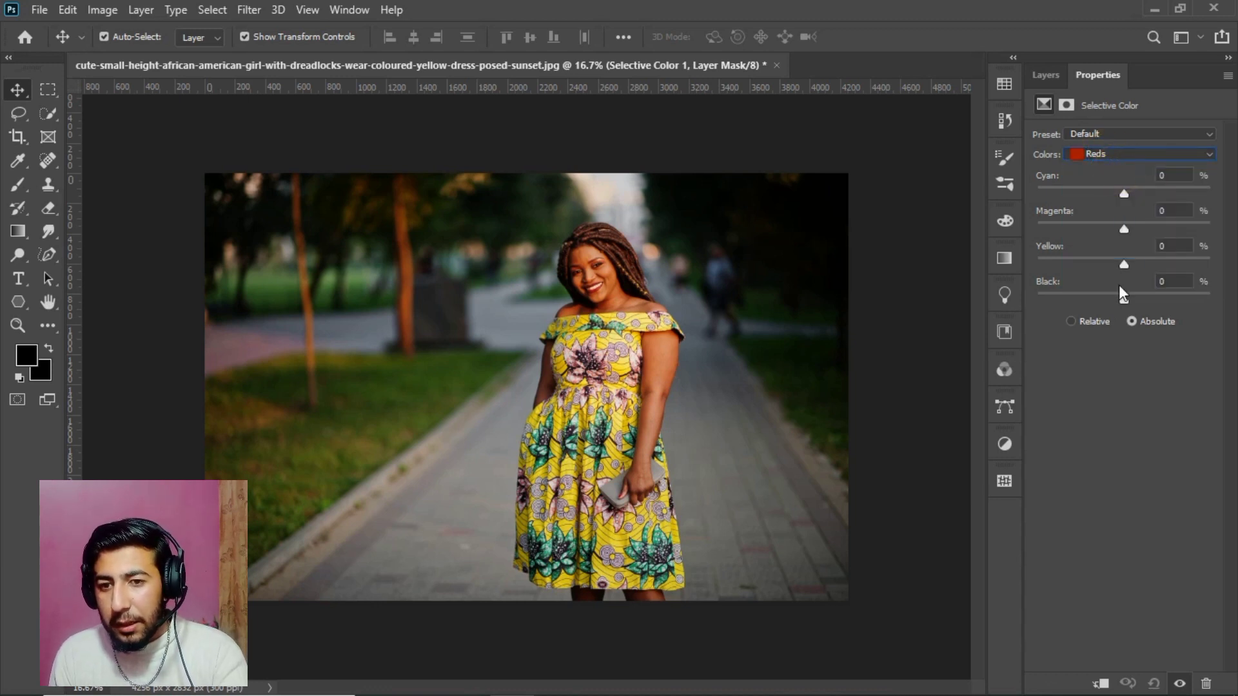
pyautogui.moveTo(1123, 300); pyautogui.dragTo(1105, 298)
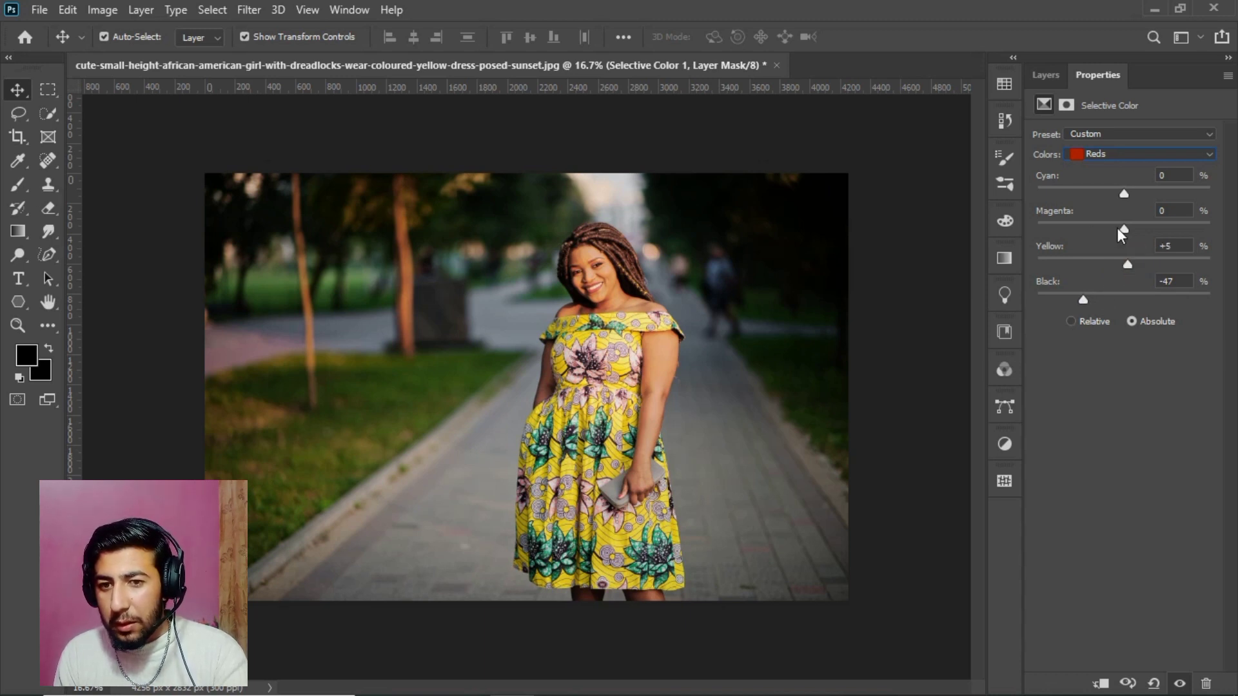
pyautogui.moveTo(1121, 229); pyautogui.dragTo(1115, 229)
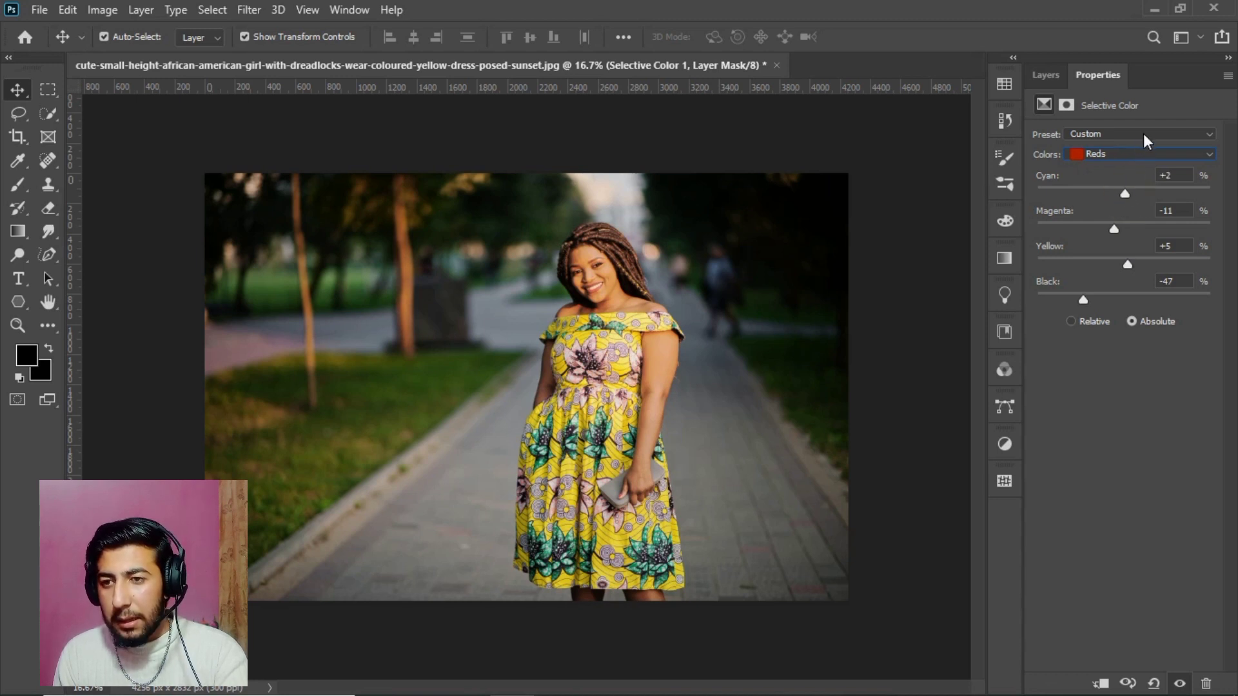
# Step: Adjust the Yellows range of the Selective Color layer to brighten the yellow dress and skin tones
pyautogui.click(1145, 154)
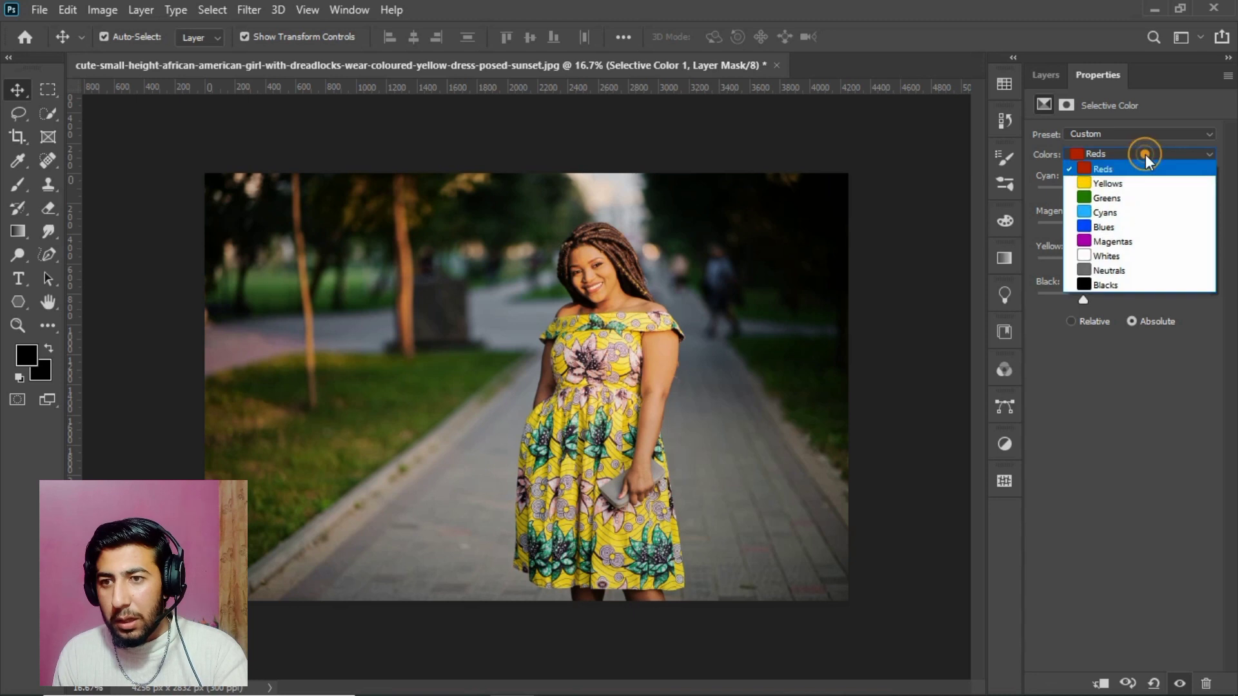
pyautogui.click(1114, 186)
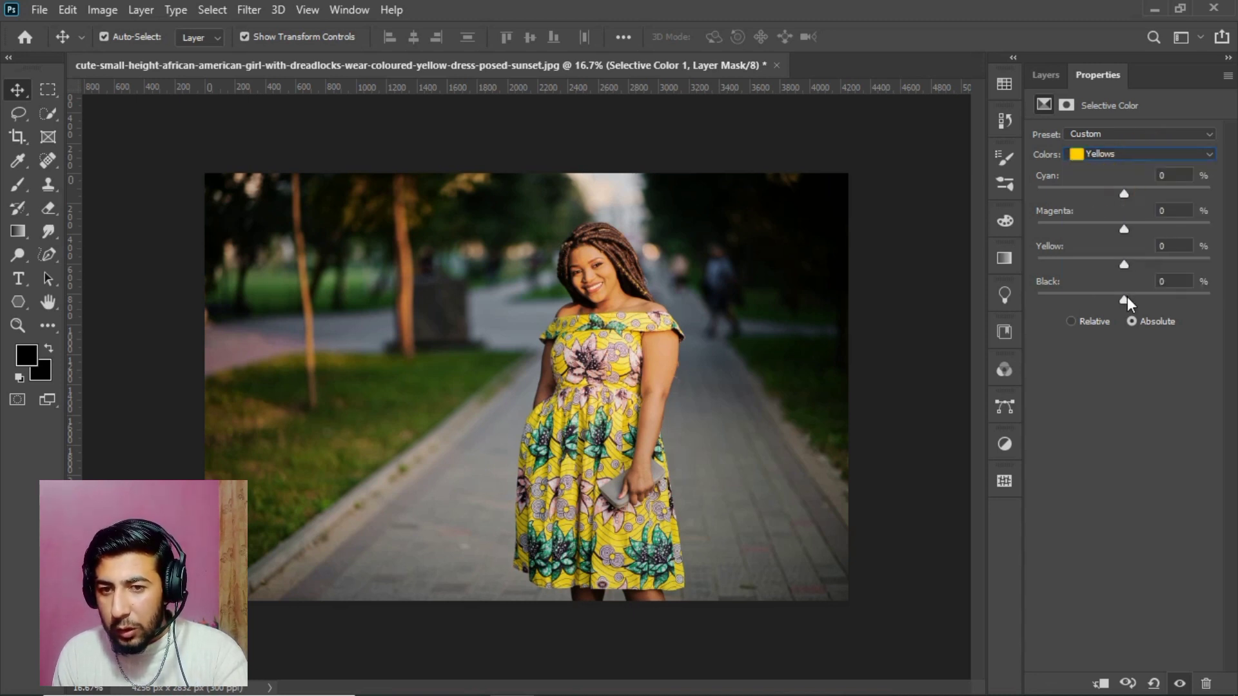
pyautogui.moveTo(1125, 296); pyautogui.dragTo(1126, 197)
# Step: Compare the photo with and without the Selective Color adjustment by toggling that layer's visibility
pyautogui.click(1054, 83)
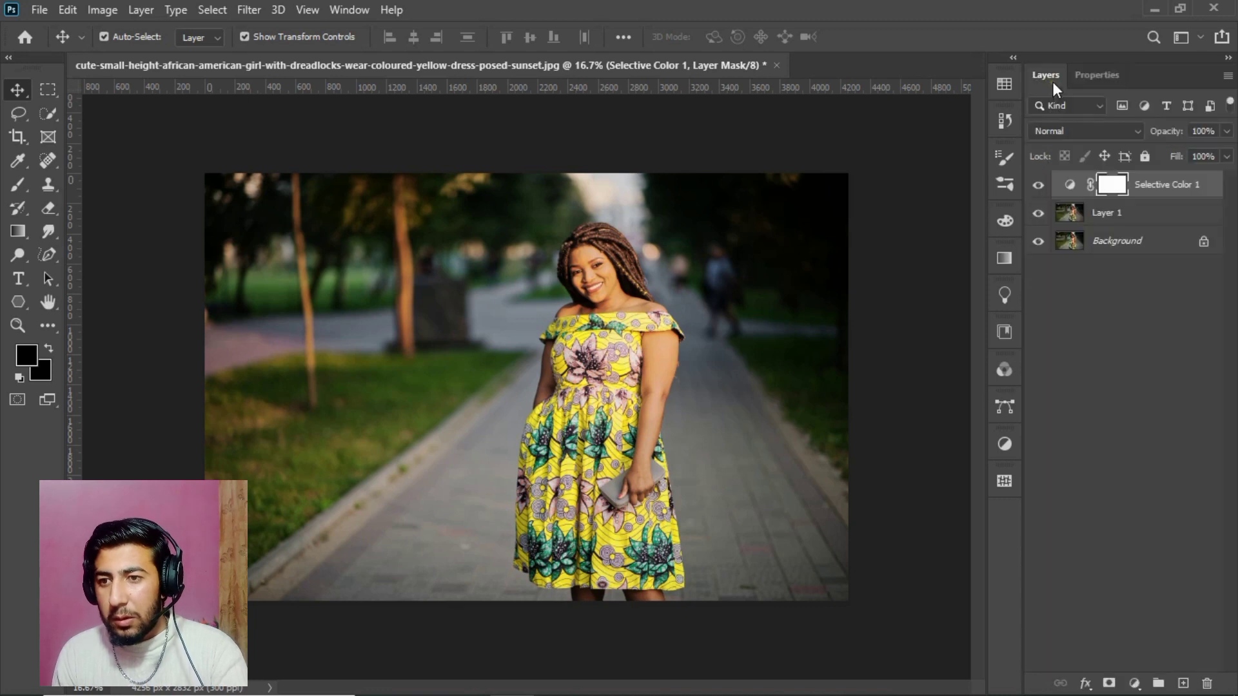
pyautogui.click(1105, 337)
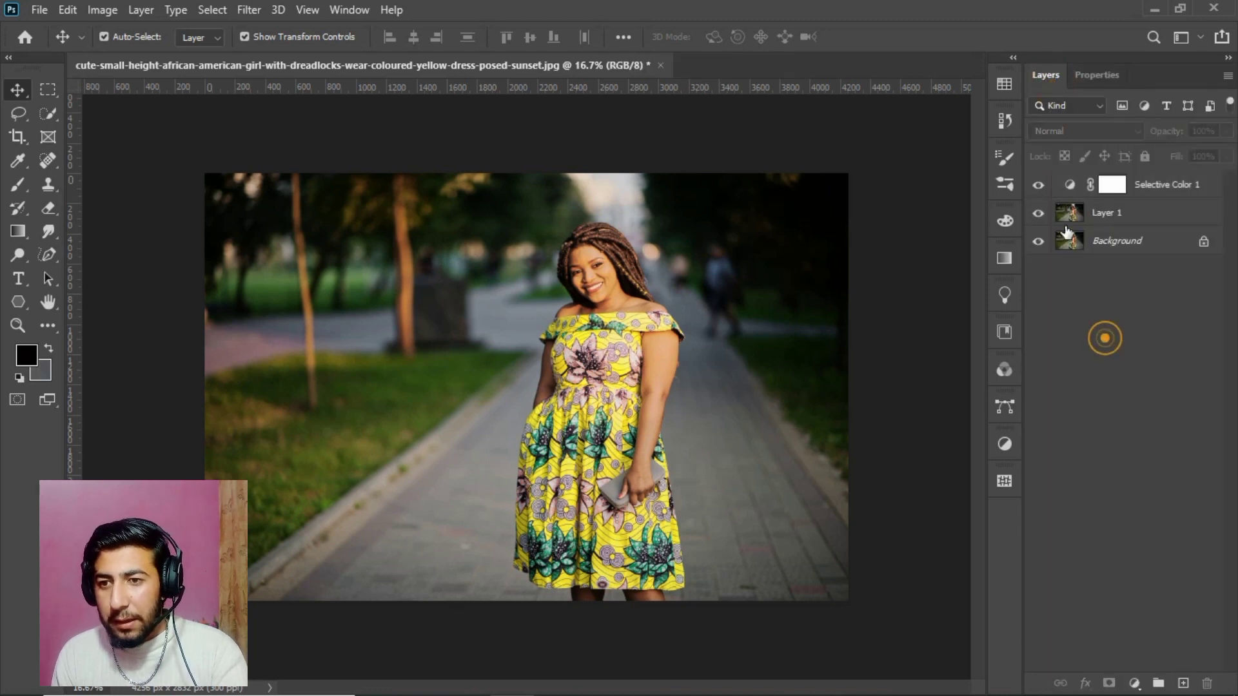
pyautogui.click(1041, 186)
pyautogui.click(1039, 187)
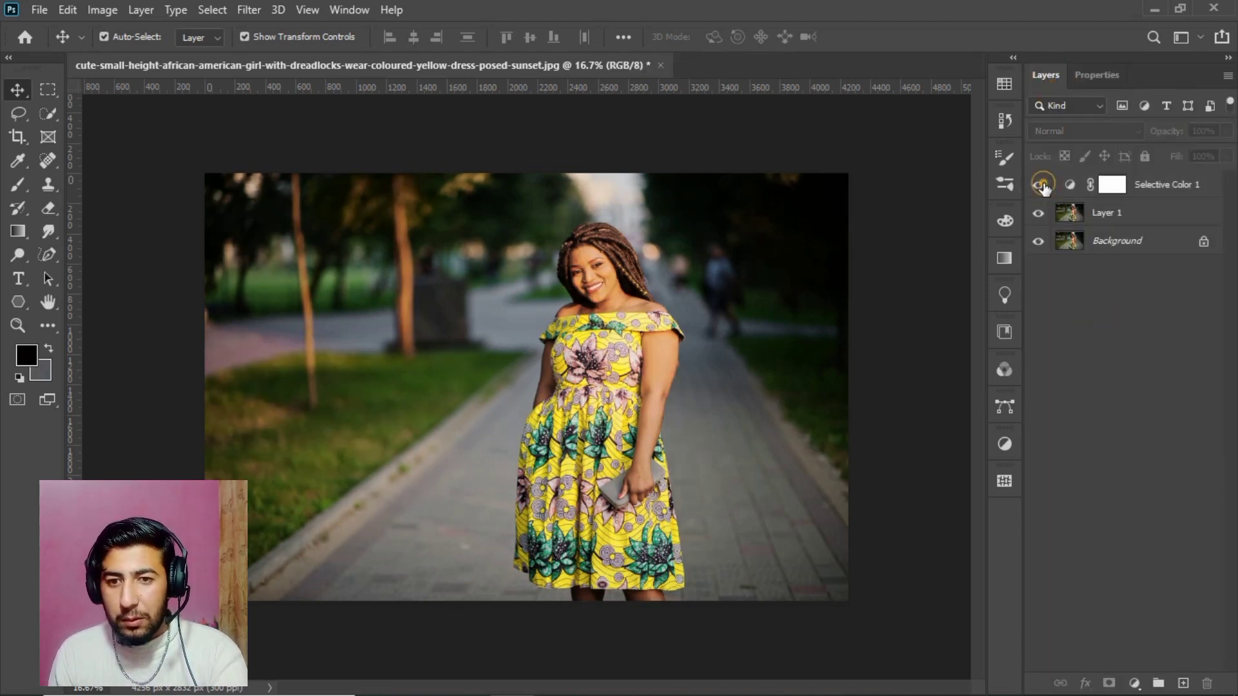
pyautogui.click(1039, 186)
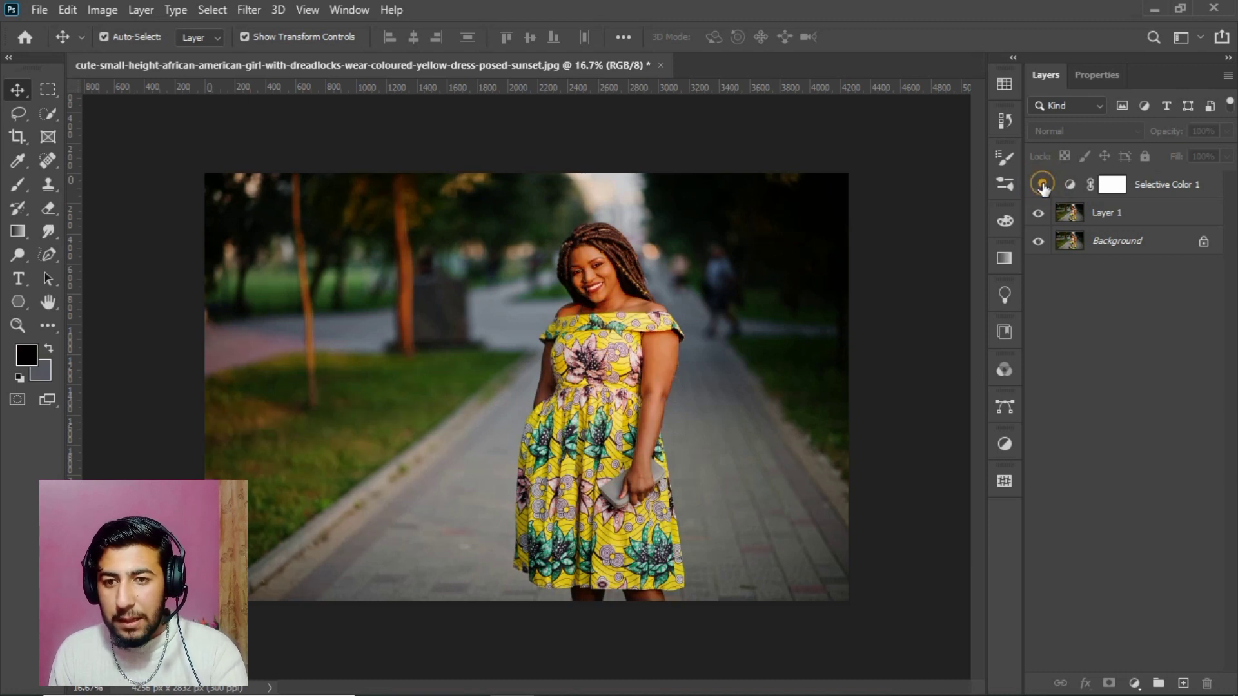
pyautogui.click(1039, 186)
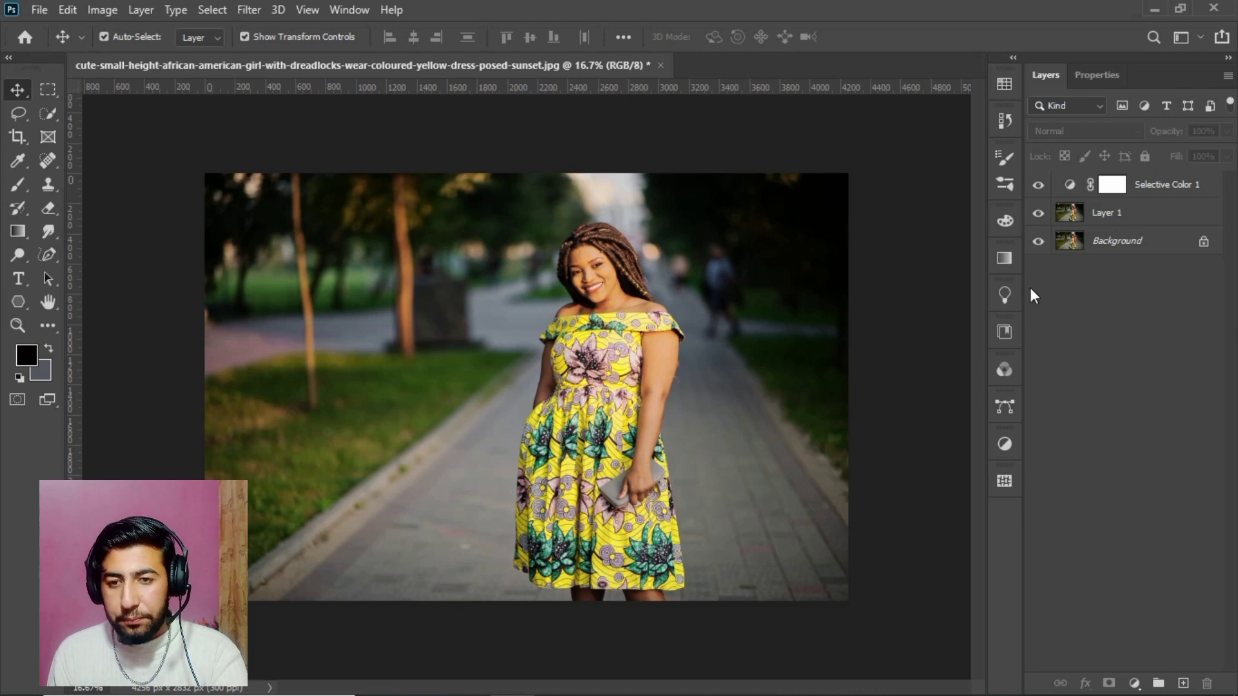
# Step: Set up the Spot Healing Brush on Layer 1 with the Content-Aware type and a 24 px brush size
pyautogui.keyDown('alt'); pyautogui.scroll(5, 645, 323); pyautogui.keyUp('alt')
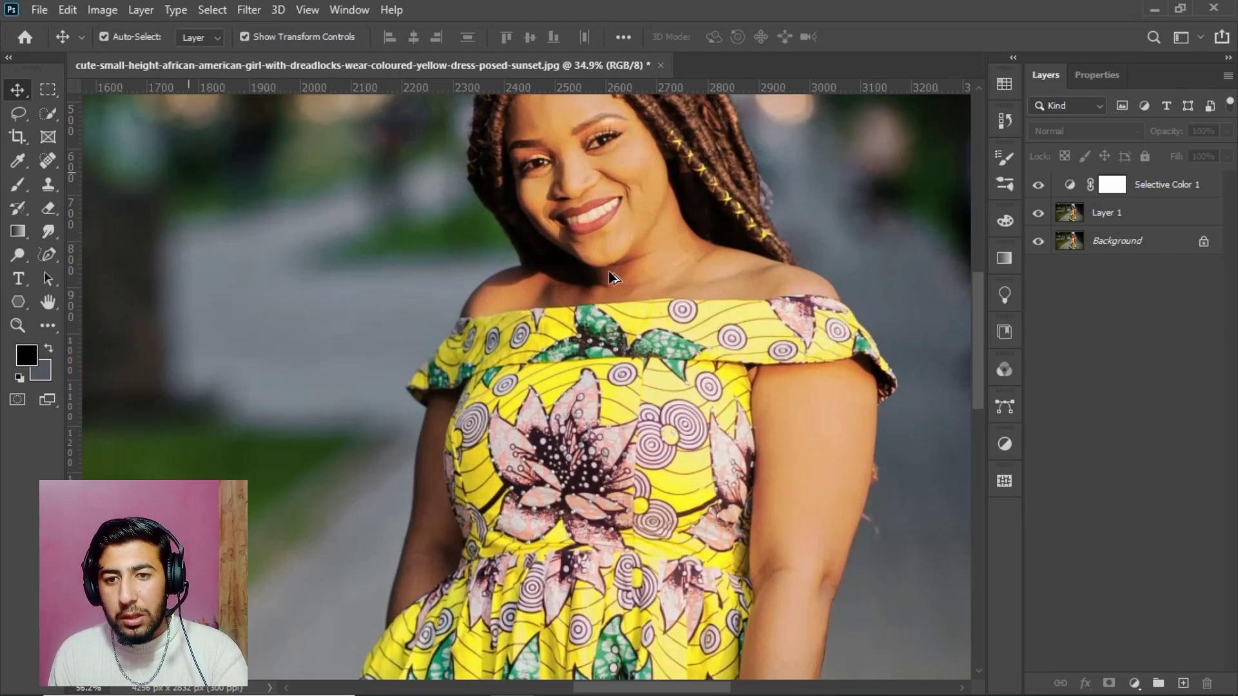
pyautogui.keyDown('alt'); pyautogui.scroll(3, 611, 278); pyautogui.keyUp('alt')
pyautogui.moveTo(617, 259); pyautogui.dragTo(420, 133)
pyautogui.moveTo(593, 407); pyautogui.dragTo(390, 271)
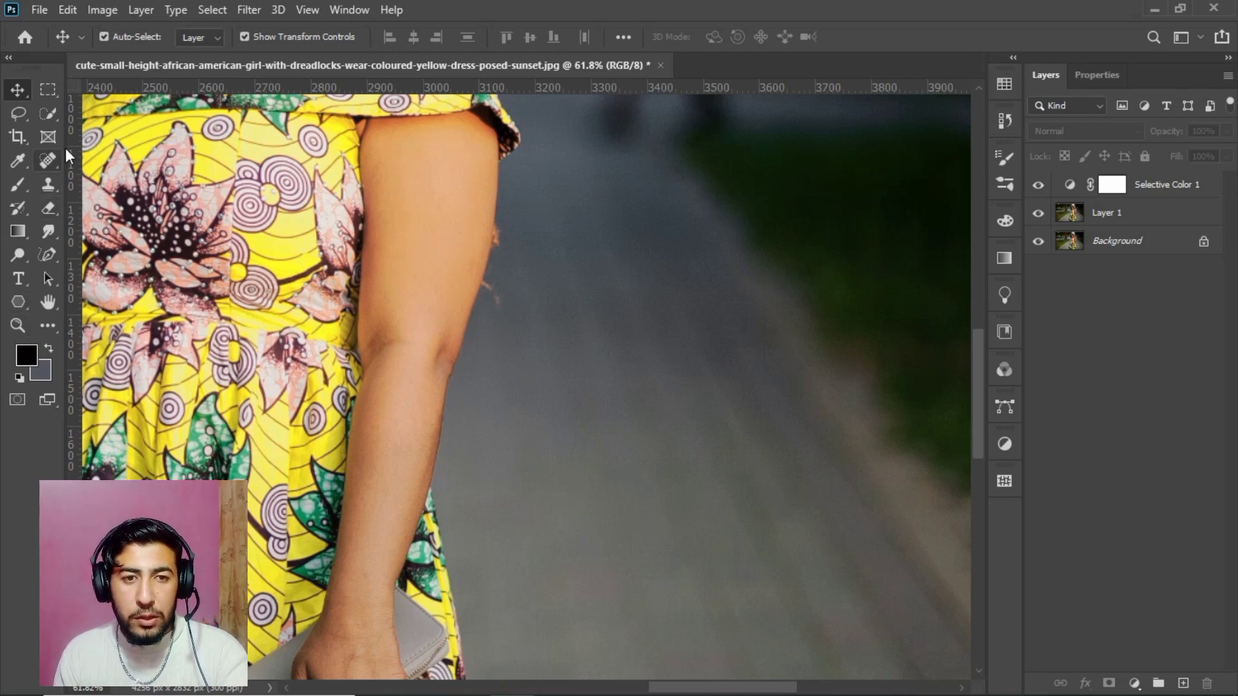
pyautogui.click(53, 160)
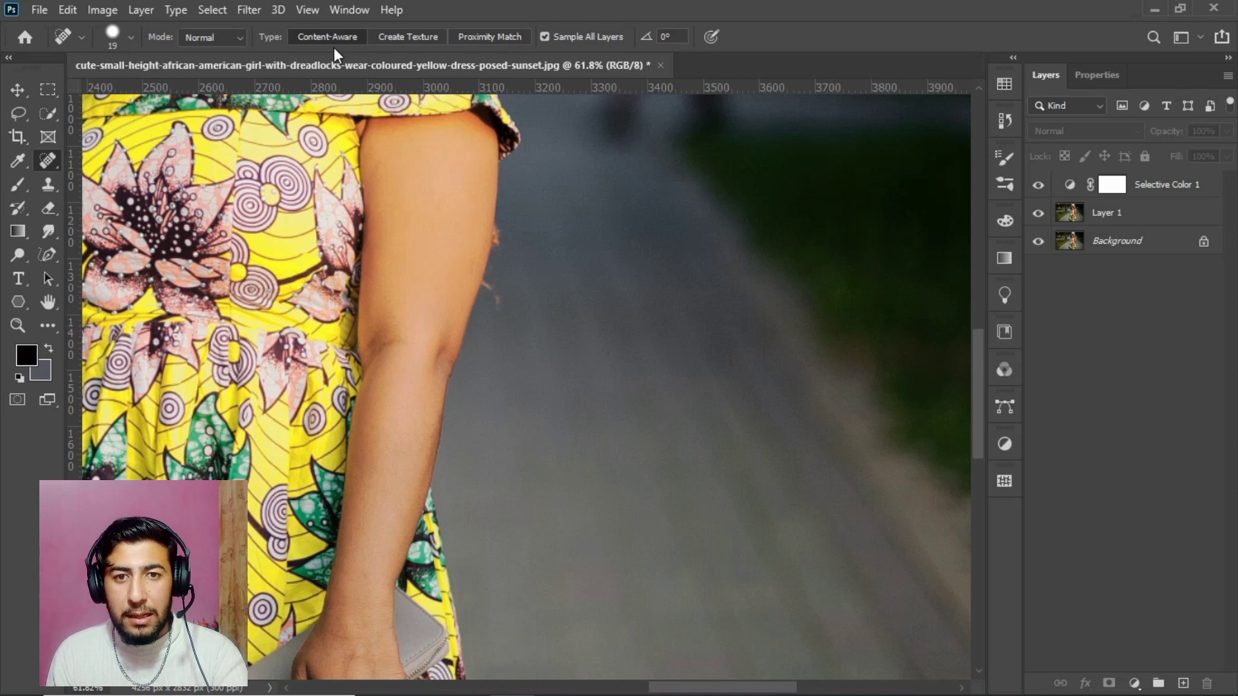
pyautogui.click(1149, 213)
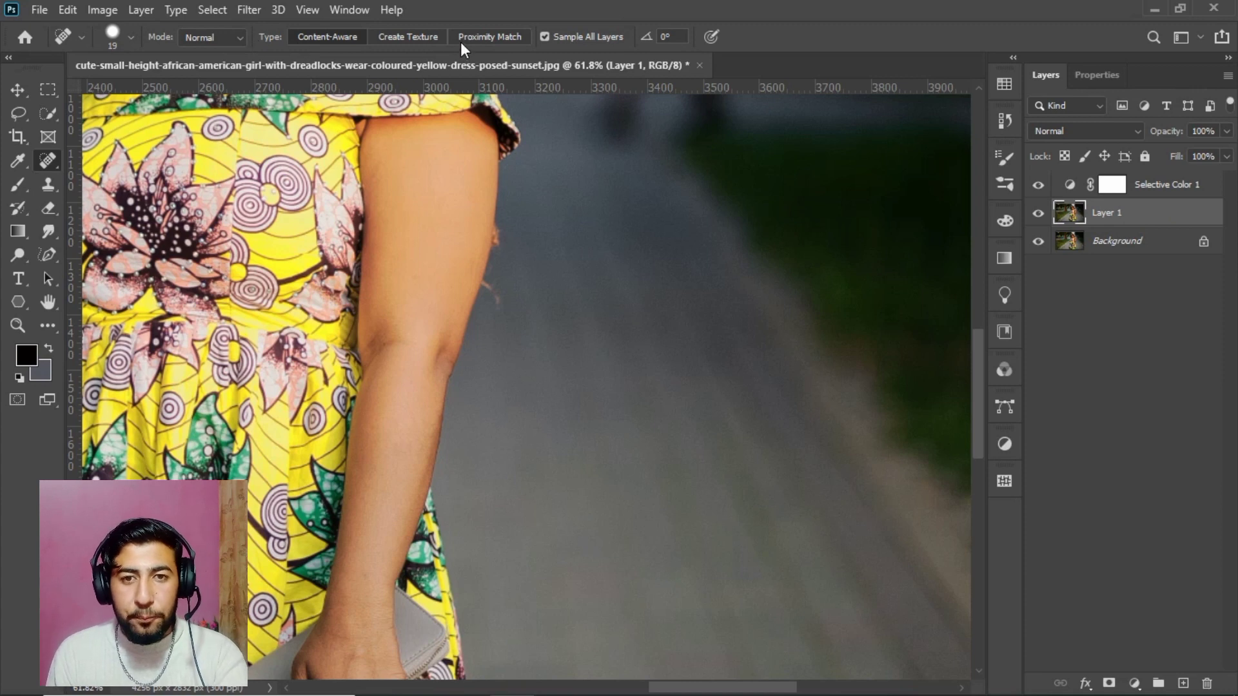
pyautogui.click(333, 37)
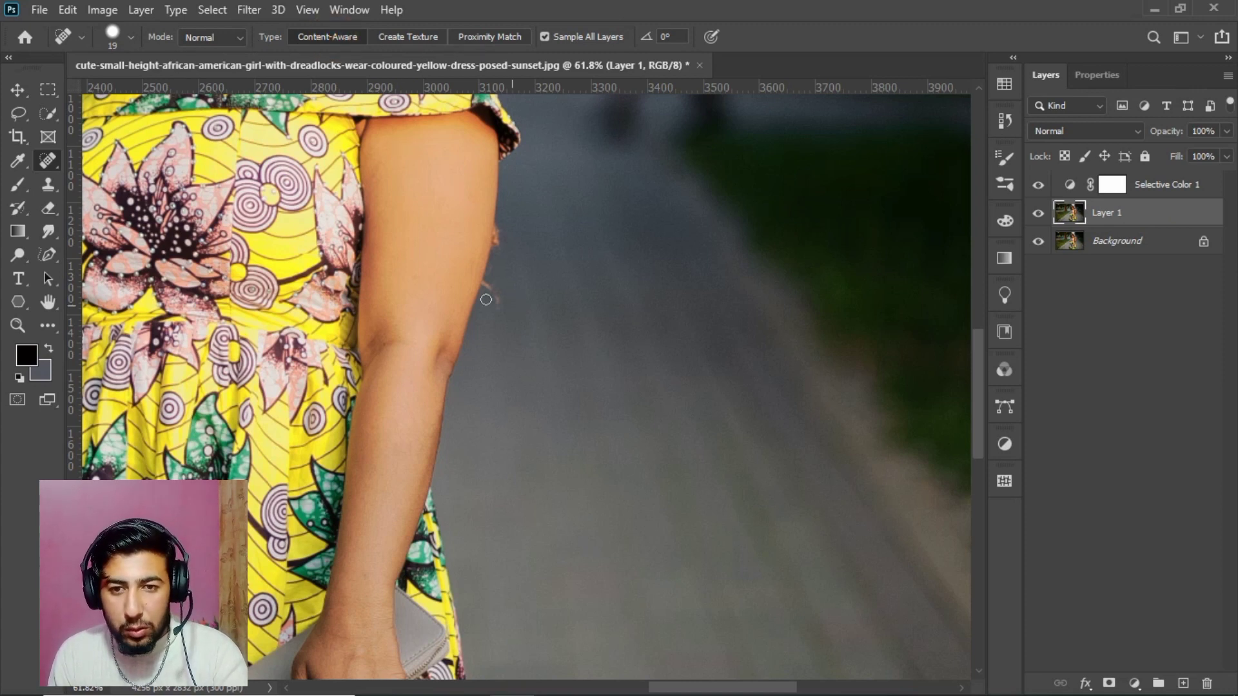
pyautogui.click(132, 36)
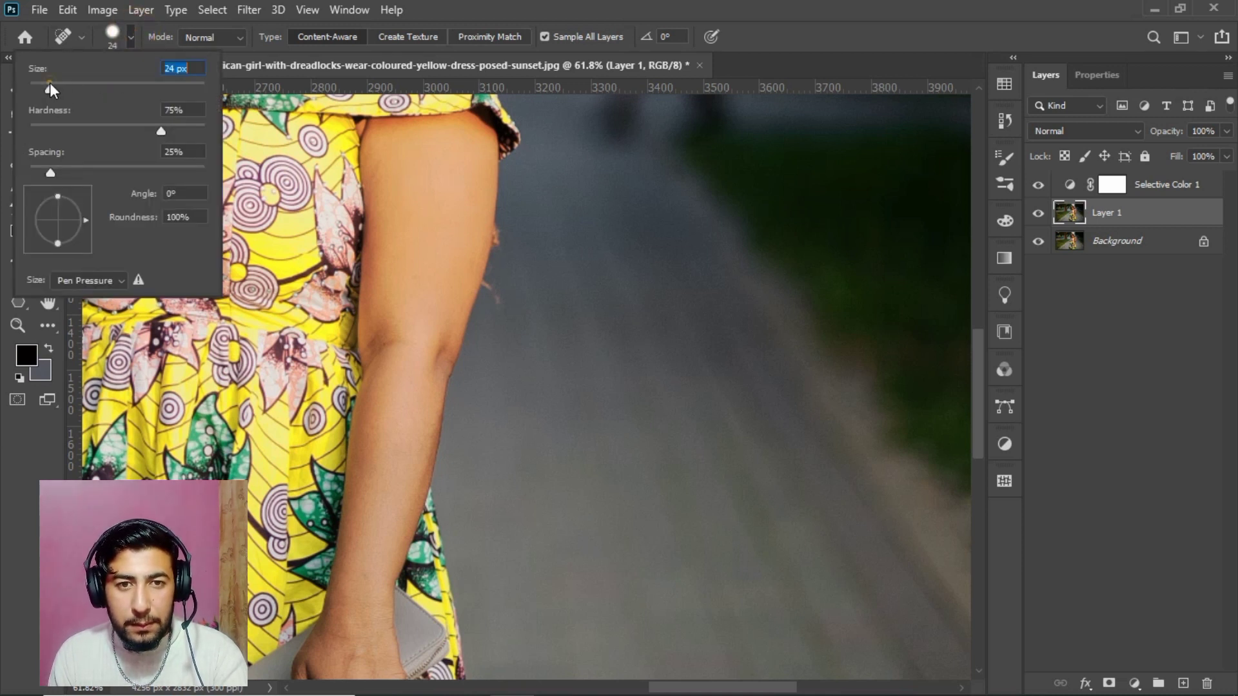
pyautogui.press('Return')
pyautogui.click(555, 243)
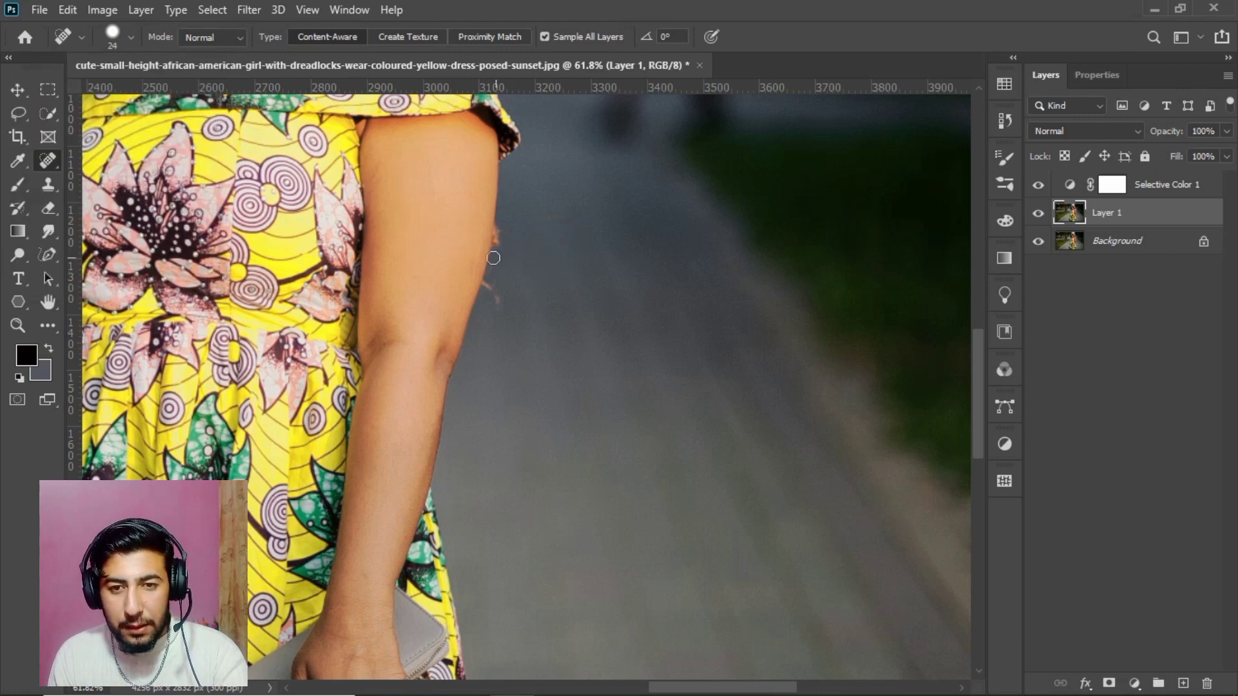
# Step: Heal away the stray hairs and bumps along the outer edge of the woman's upper arm beside the dark pavement
pyautogui.scroll(10, 486, 254)
pyautogui.moveTo(594, 226); pyautogui.dragTo(509, 373)
pyautogui.click(443, 365)
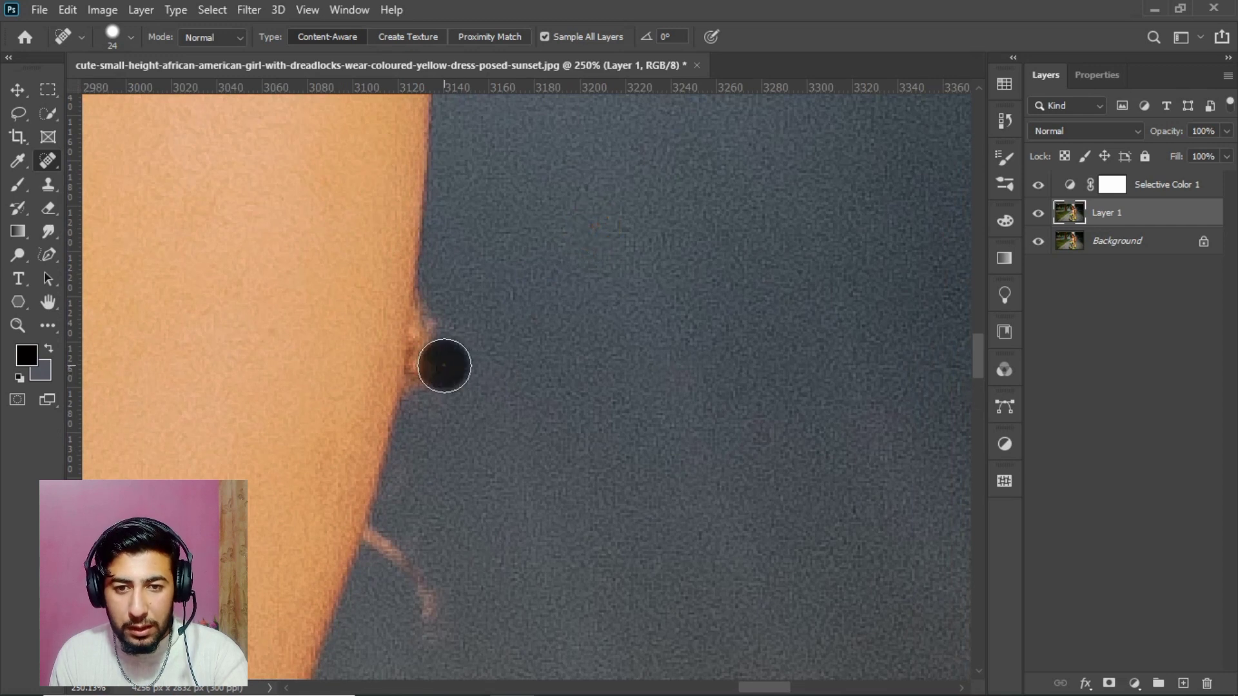
pyautogui.moveTo(443, 342)
pyautogui.mouseDown()
pyautogui.moveTo(439, 329)
pyautogui.moveTo(433, 388)
pyautogui.moveTo(445, 397)
pyautogui.moveTo(481, 335)
pyautogui.moveTo(456, 443)
pyautogui.moveTo(404, 492)
pyautogui.moveTo(409, 442)
pyautogui.moveTo(423, 427)
pyautogui.moveTo(442, 509)
pyautogui.mouseUp()
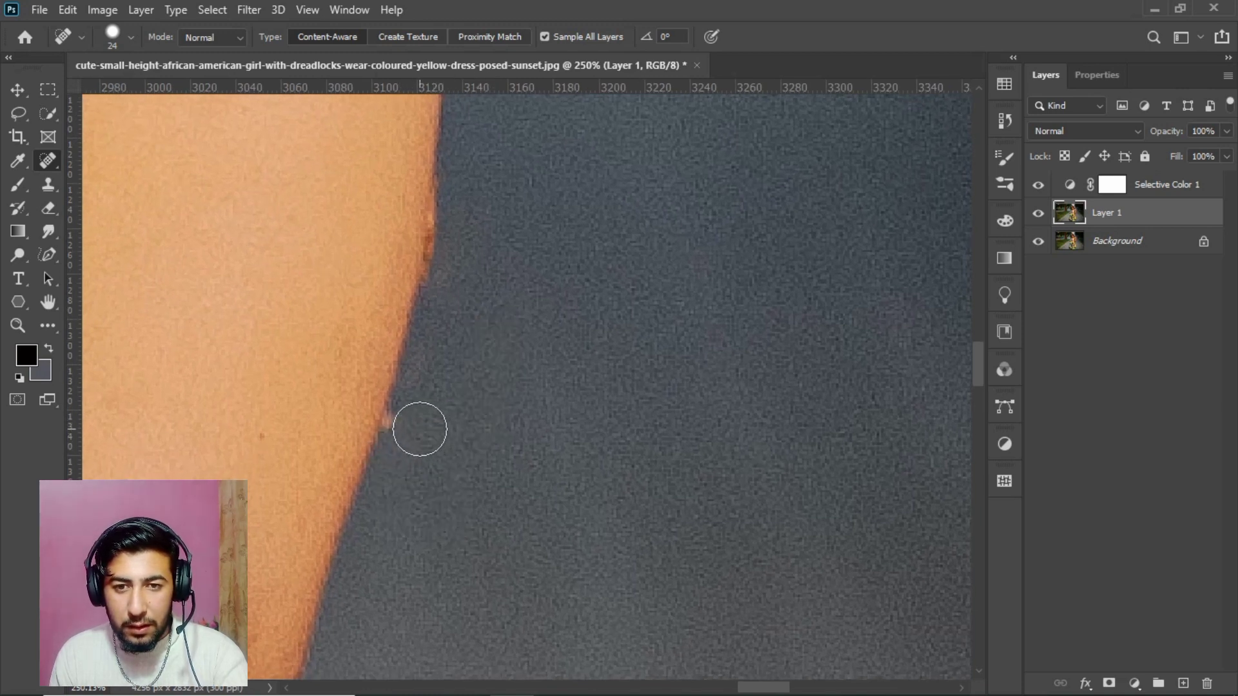
pyautogui.click(420, 428)
pyautogui.click(415, 420)
pyautogui.click(408, 427)
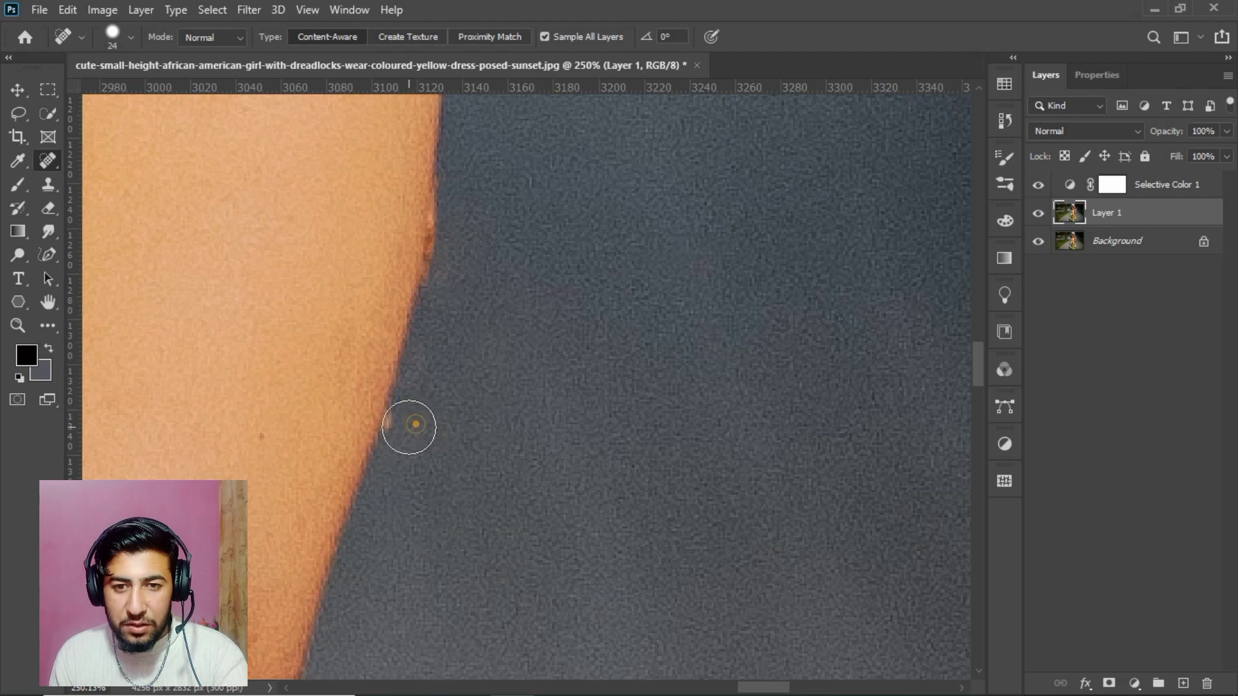
pyautogui.click(459, 249)
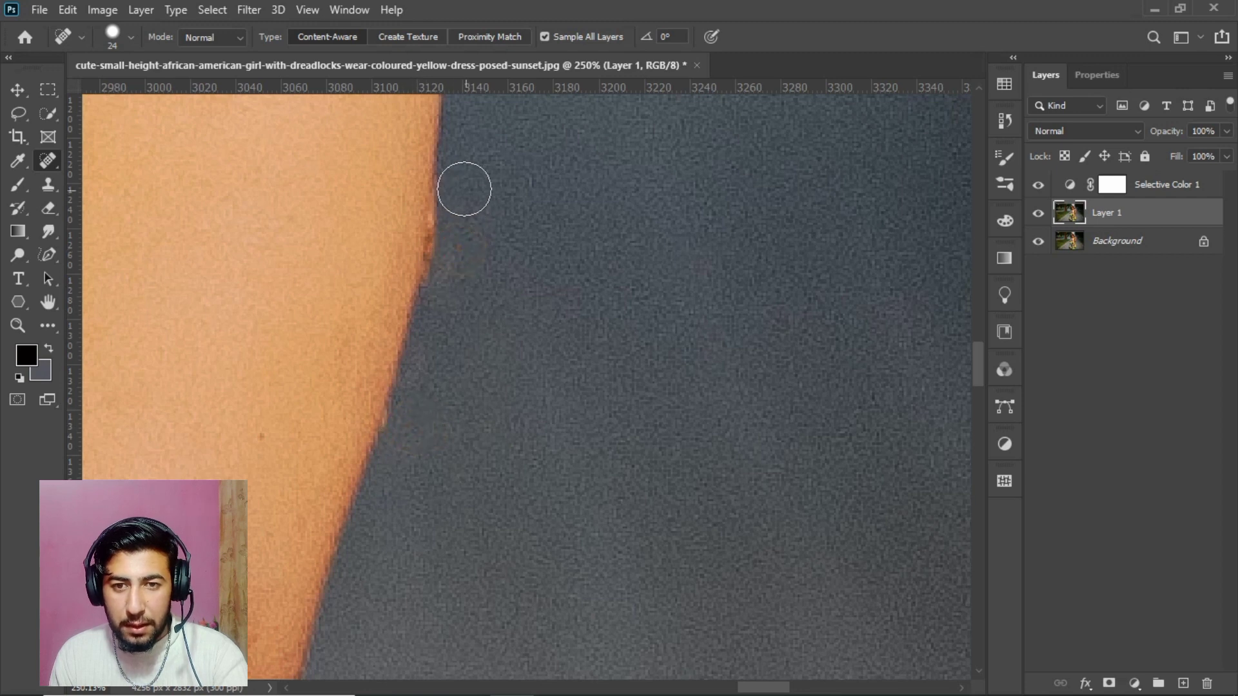
pyautogui.click(464, 189)
pyautogui.moveTo(459, 253); pyautogui.dragTo(447, 280)
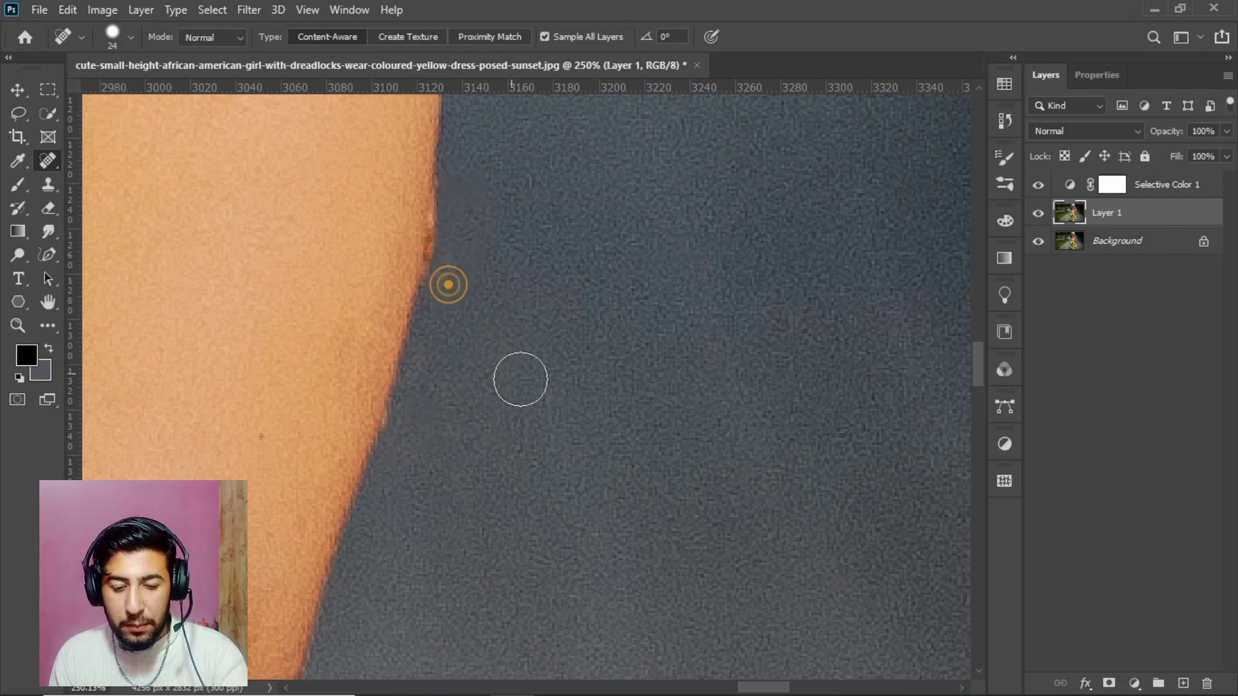
# Step: Heal the dark crease at the woman's inner elbow and the small mole just above it on the same arm
pyautogui.scroll(-8, 521, 381)
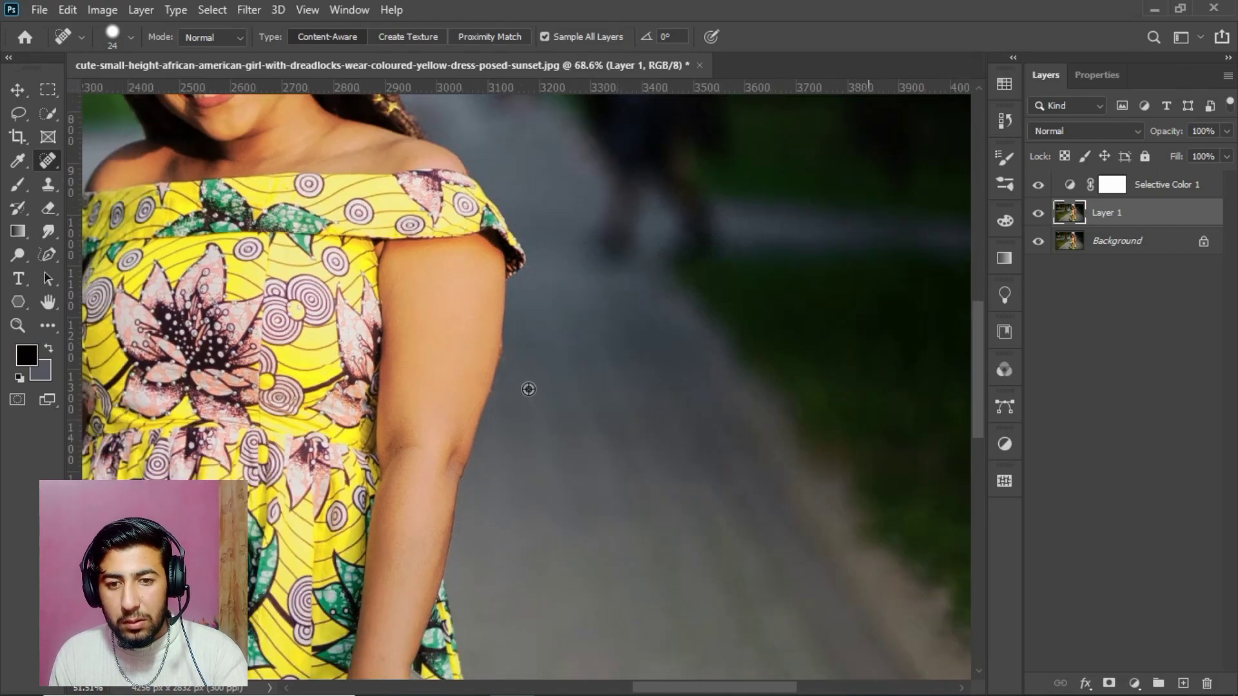
pyautogui.scroll(-2, 550, 434)
pyautogui.scroll(8, 471, 418)
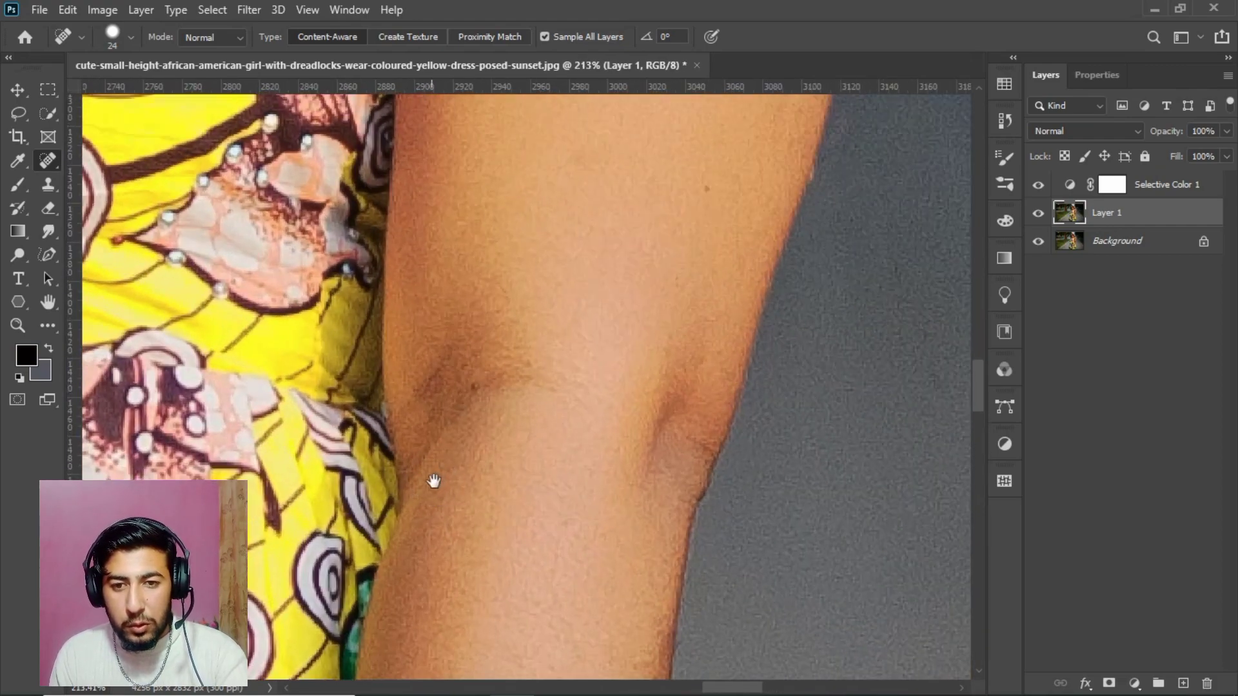
pyautogui.moveTo(433, 481); pyautogui.dragTo(484, 423)
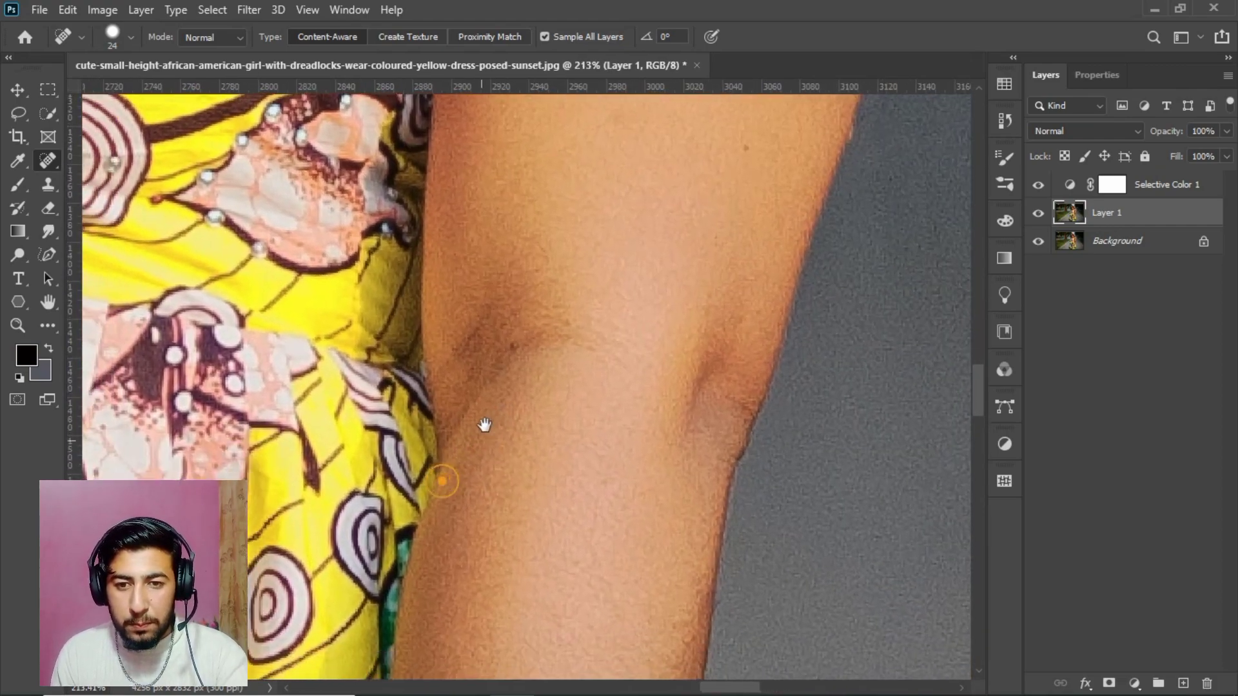
pyautogui.moveTo(504, 298); pyautogui.dragTo(454, 362)
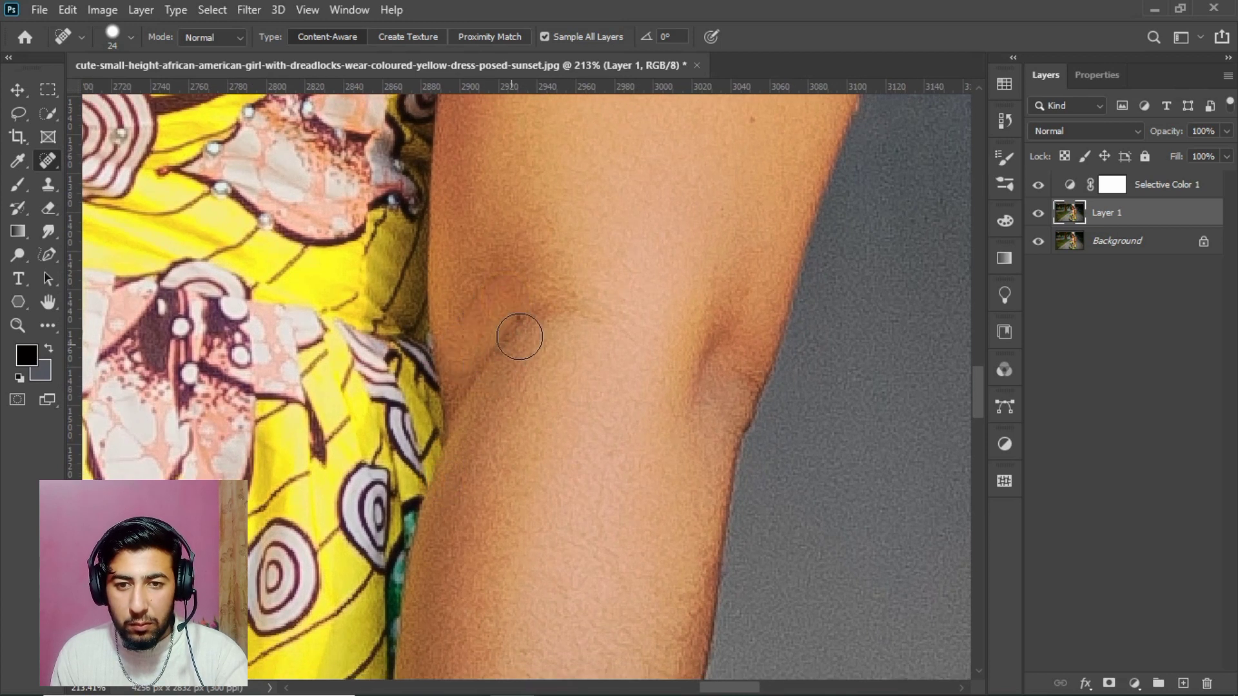
pyautogui.moveTo(533, 311); pyautogui.dragTo(442, 382)
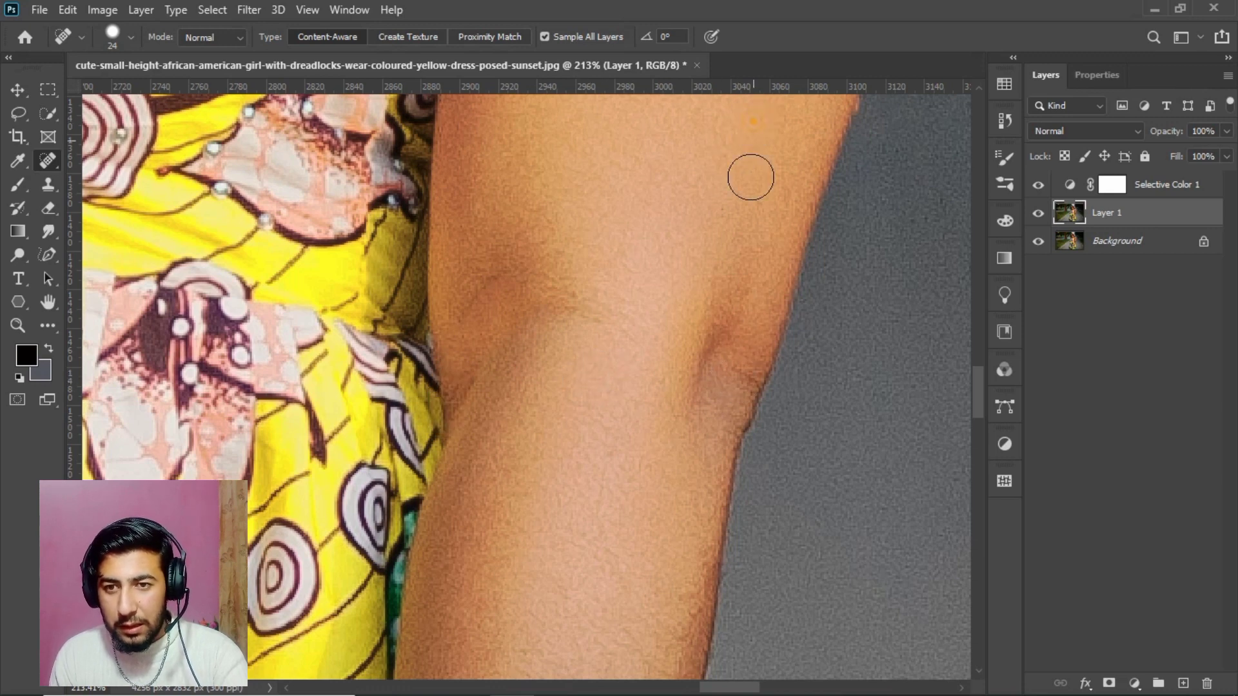
# Step: Heal the small skin blemishes on both of the woman's cheeks with the Spot Healing Brush
pyautogui.scroll(-5, 680, 350)
pyautogui.hscroll(3, 680, 350)
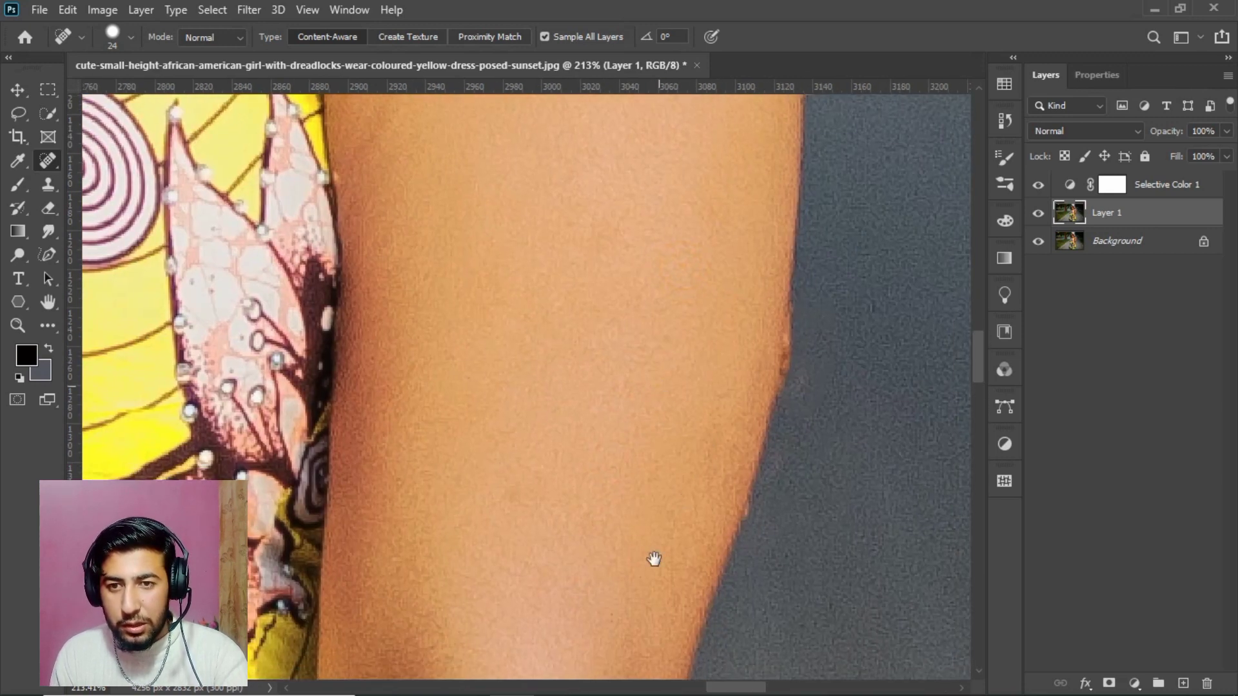
pyautogui.scroll(-4, 655, 561)
pyautogui.scroll(-4, 554, 470)
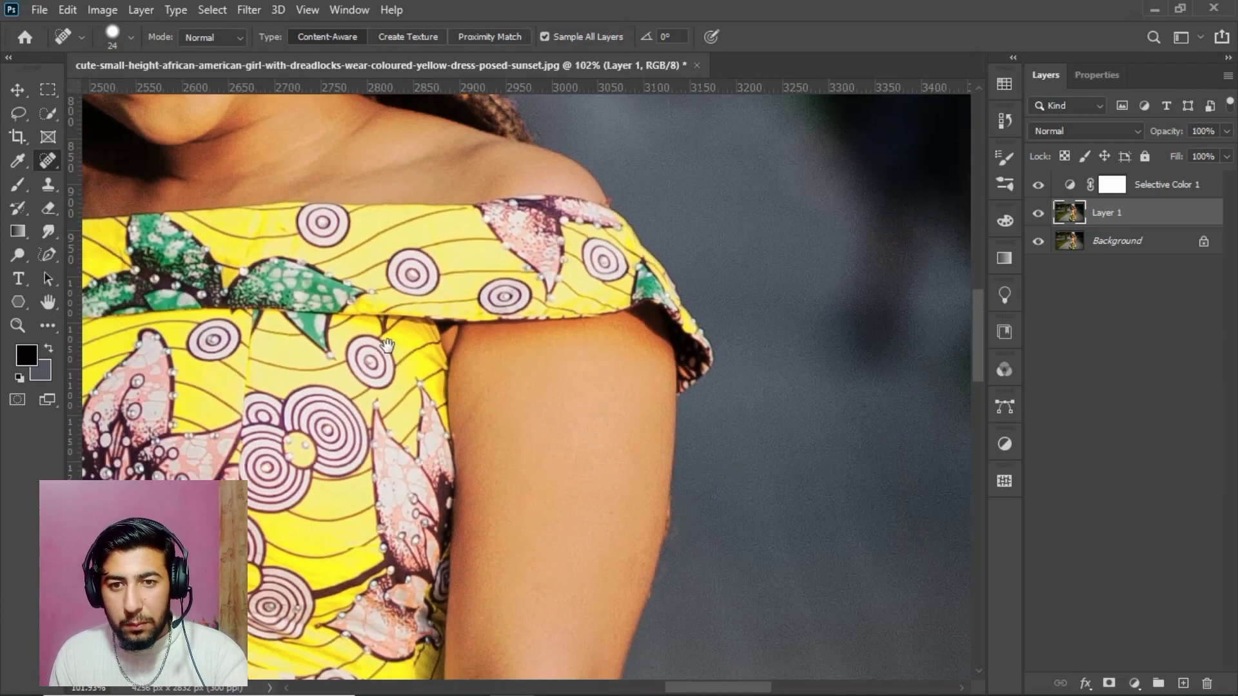
pyautogui.moveTo(388, 345); pyautogui.dragTo(620, 692)
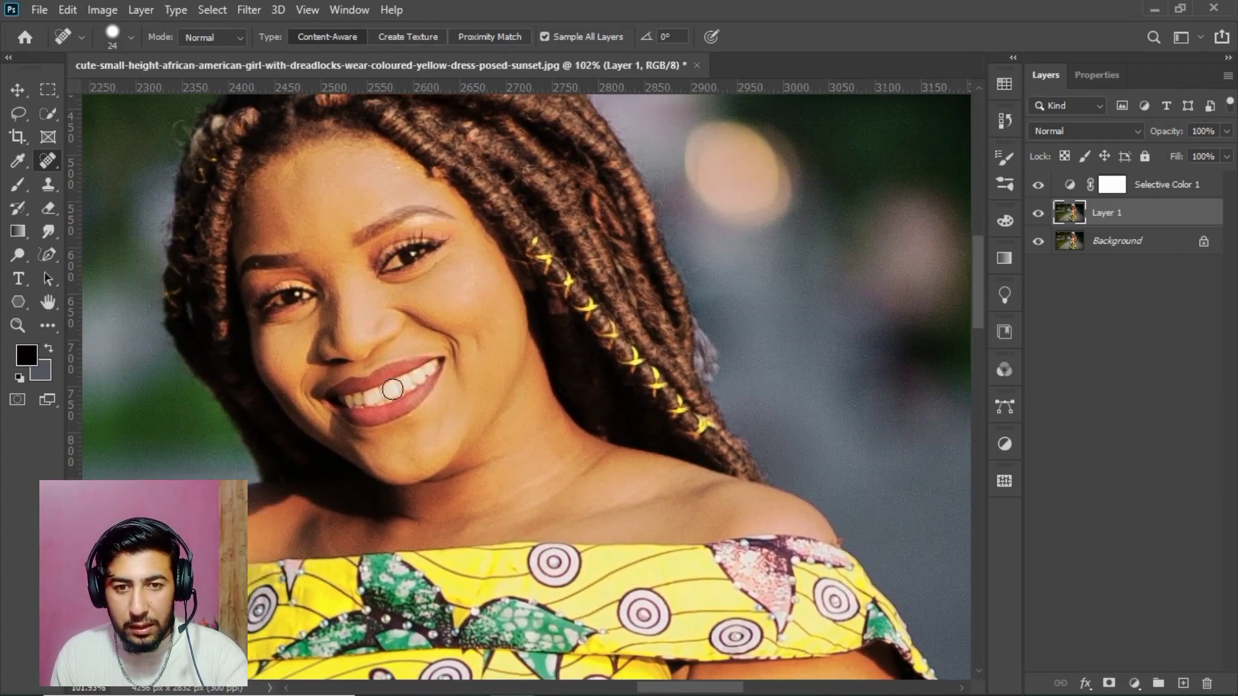
pyautogui.scroll(5, 314, 328)
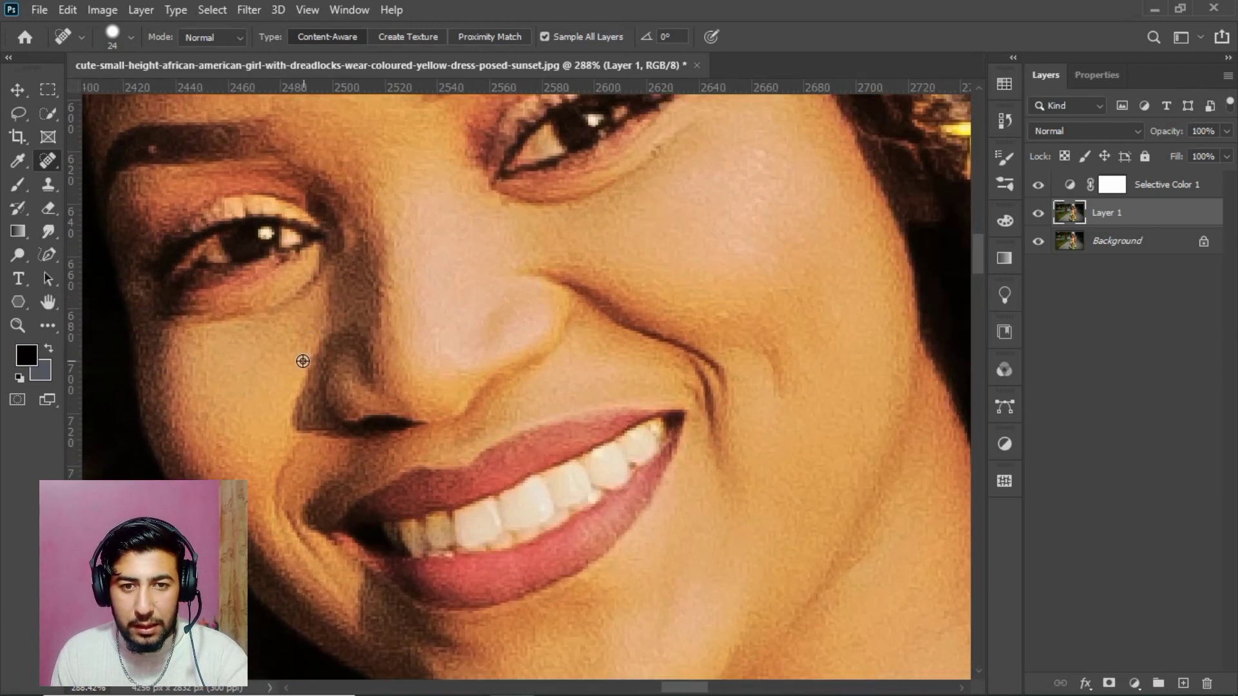
pyautogui.click(202, 407)
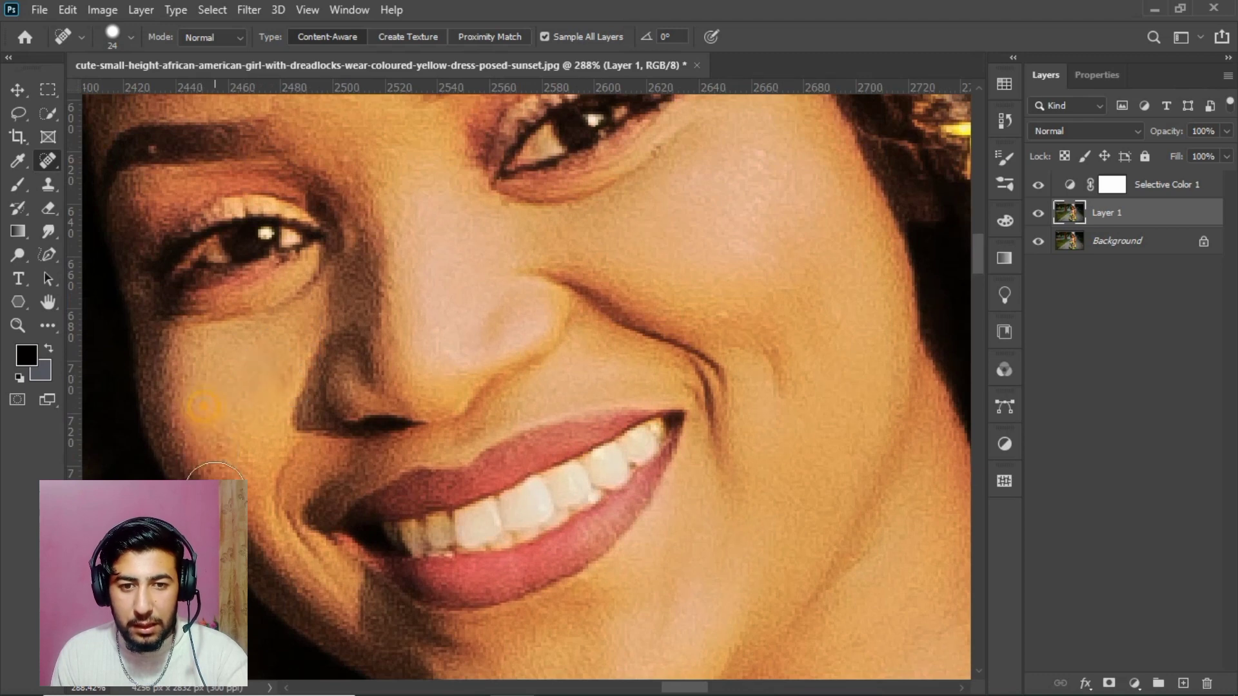
pyautogui.moveTo(709, 313); pyautogui.dragTo(634, 499)
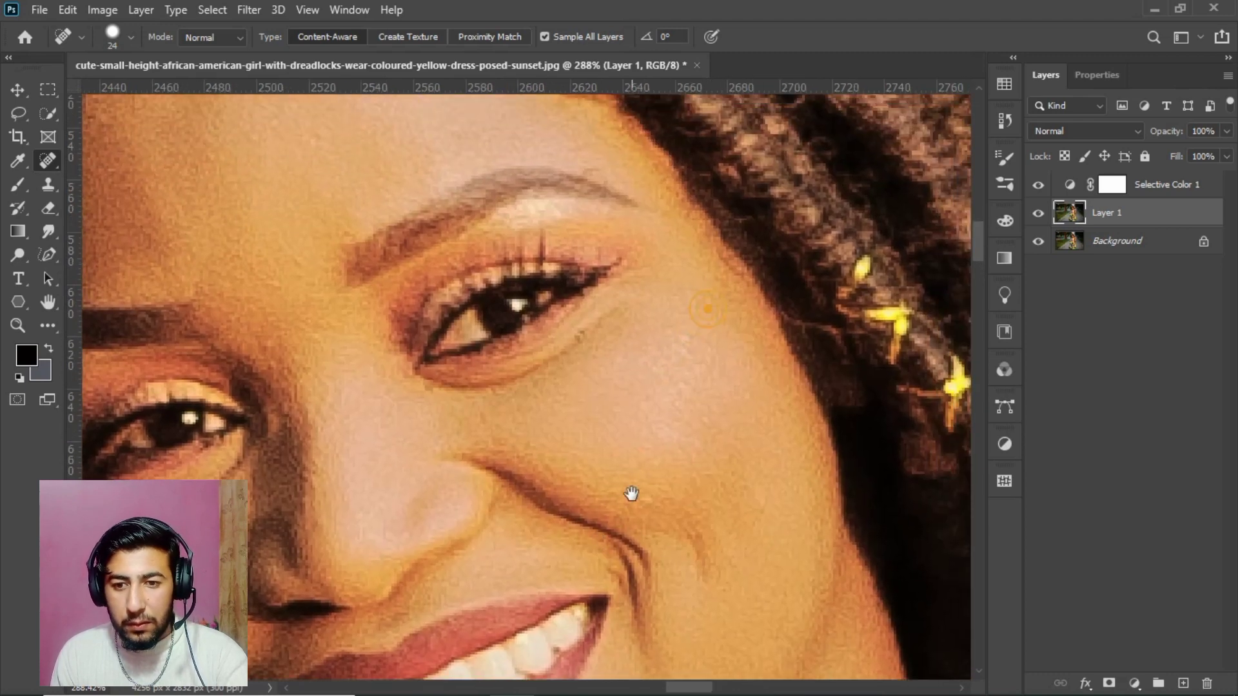
pyautogui.click(683, 465)
# Step: Heal the uneven spots on the woman's upper forehead just below the hairline
pyautogui.moveTo(463, 398); pyautogui.dragTo(506, 669)
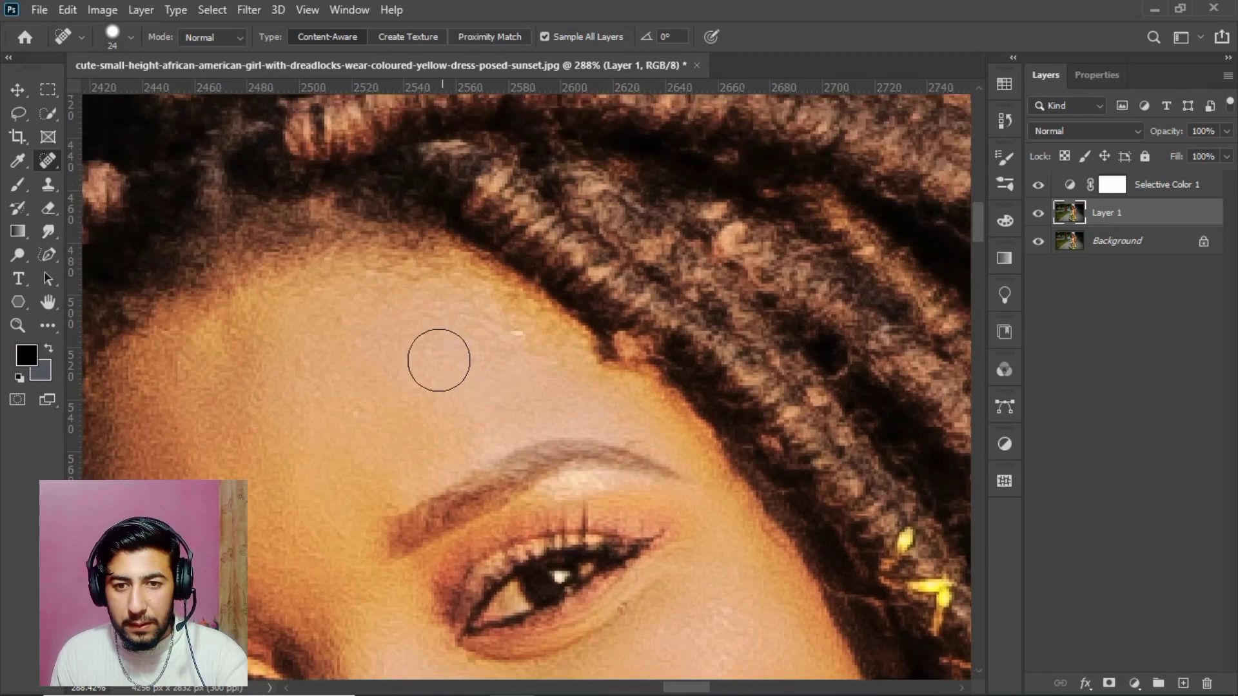
pyautogui.click(376, 301)
pyautogui.click(239, 333)
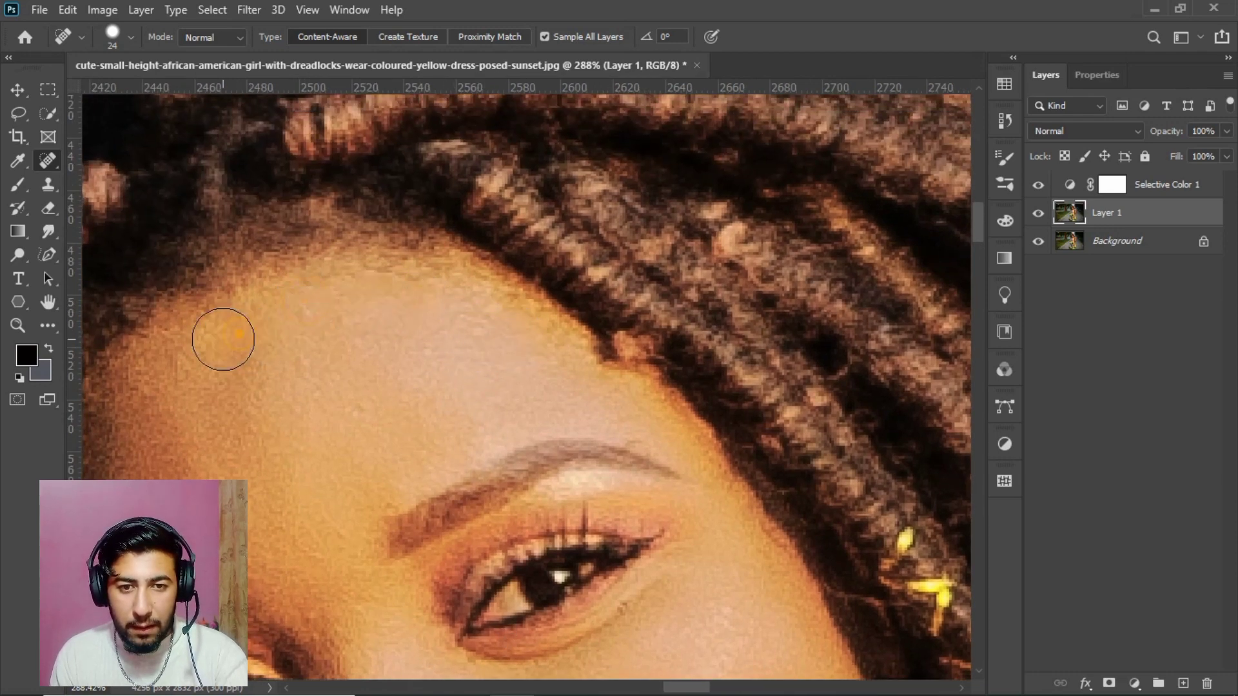
pyautogui.click(157, 374)
# Step: Heal the spots on the shaded side of the forehead, above the darker eyebrow and between the eyebrows
pyautogui.moveTo(207, 420); pyautogui.dragTo(378, 284)
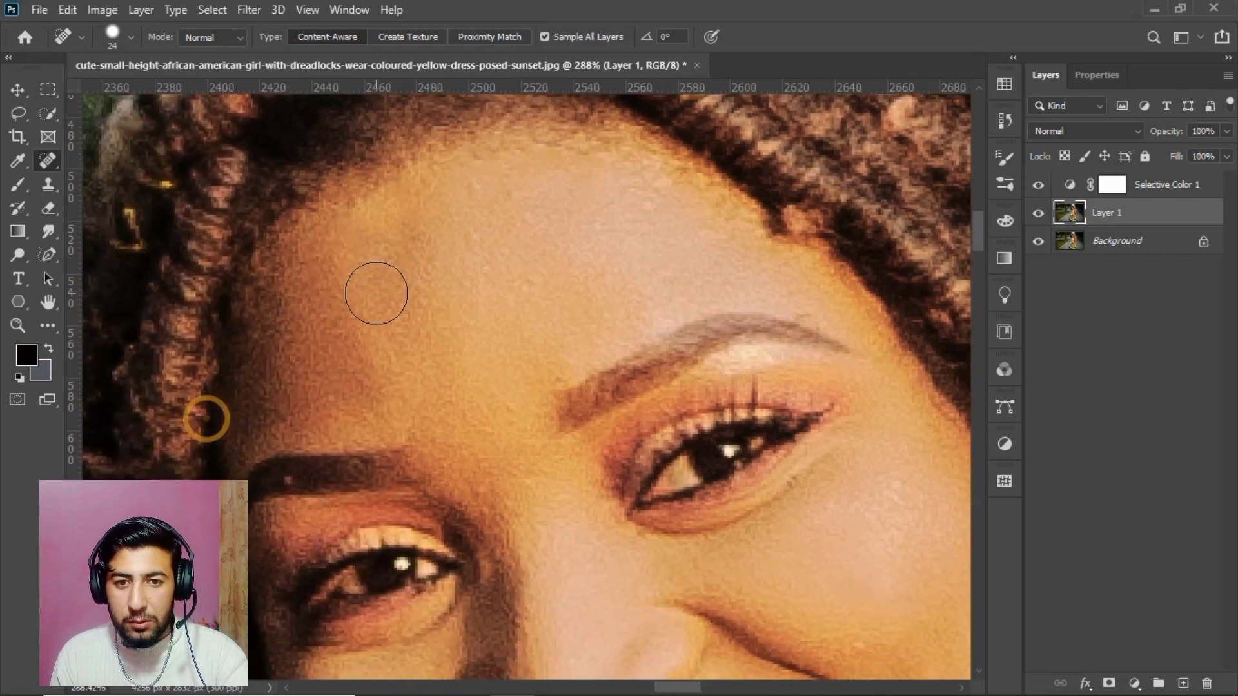
pyautogui.click(313, 280)
pyautogui.click(301, 314)
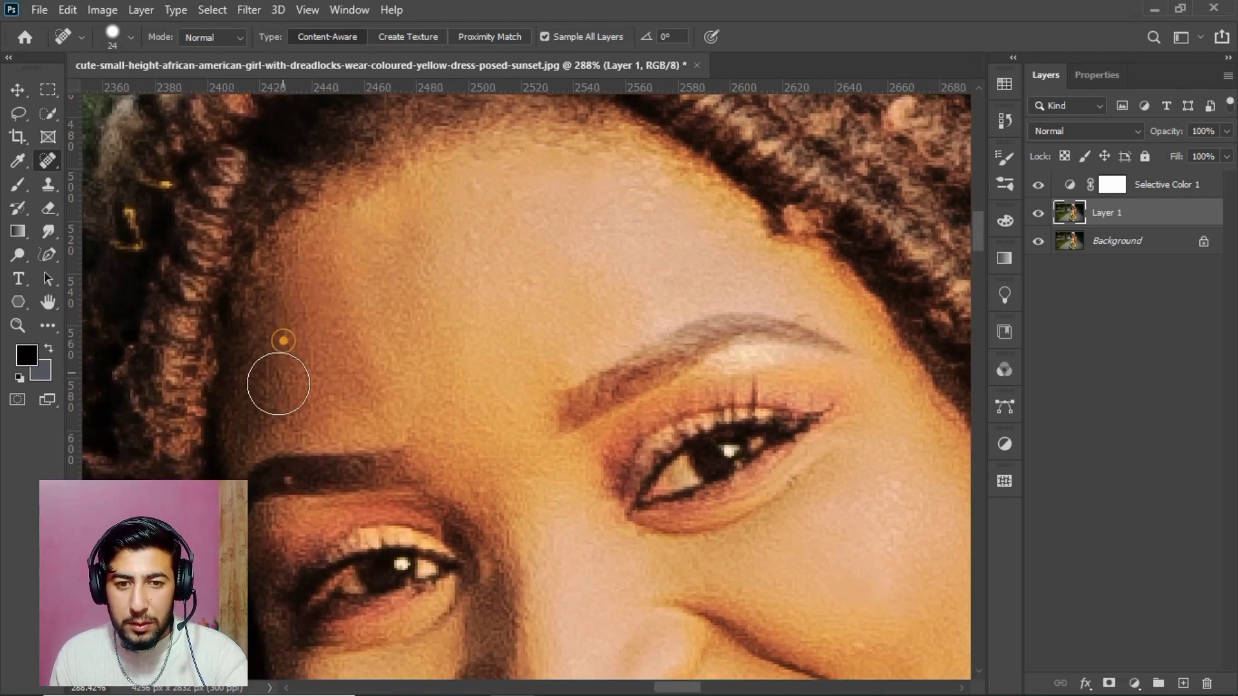
pyautogui.click(277, 400)
pyautogui.click(407, 375)
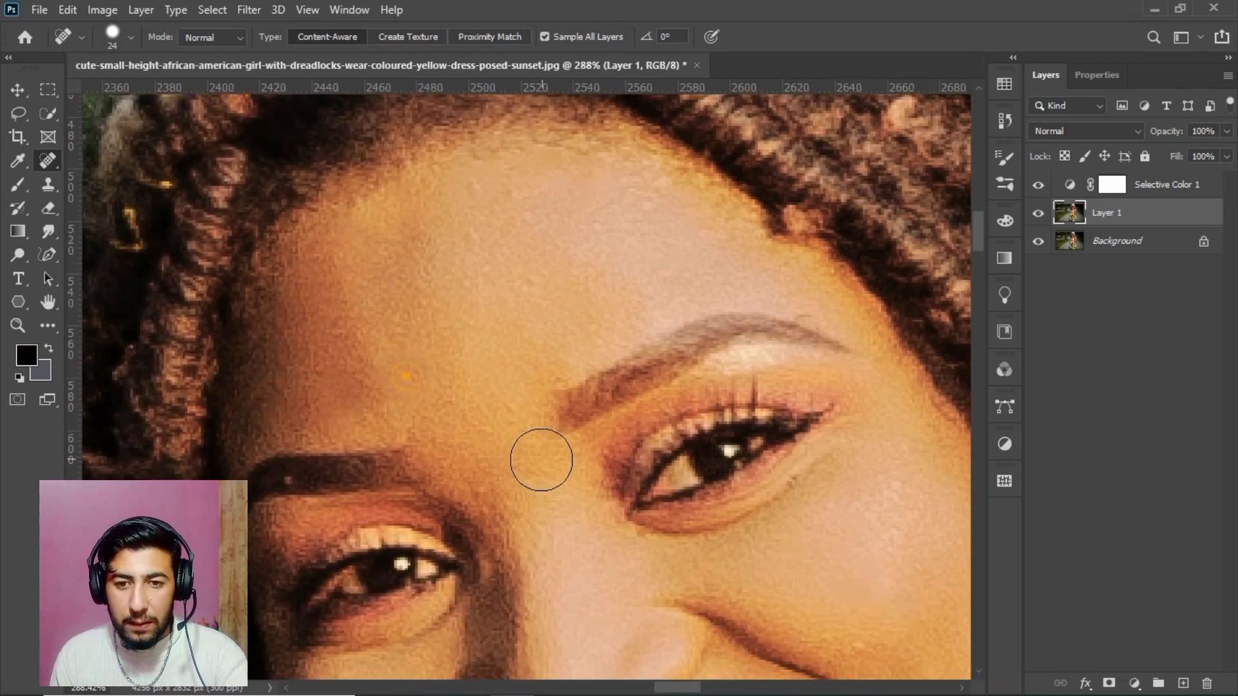
pyautogui.click(495, 432)
pyautogui.click(481, 475)
# Step: Examine the mouth, chin, dress and shaded arm up close and the whole figure for remaining blemishes
pyautogui.moveTo(580, 529)
pyautogui.mouseDown()
pyautogui.moveTo(475, 269)
pyautogui.moveTo(420, 266)
pyautogui.moveTo(452, 254)
pyautogui.moveTo(503, 195)
pyautogui.mouseUp()
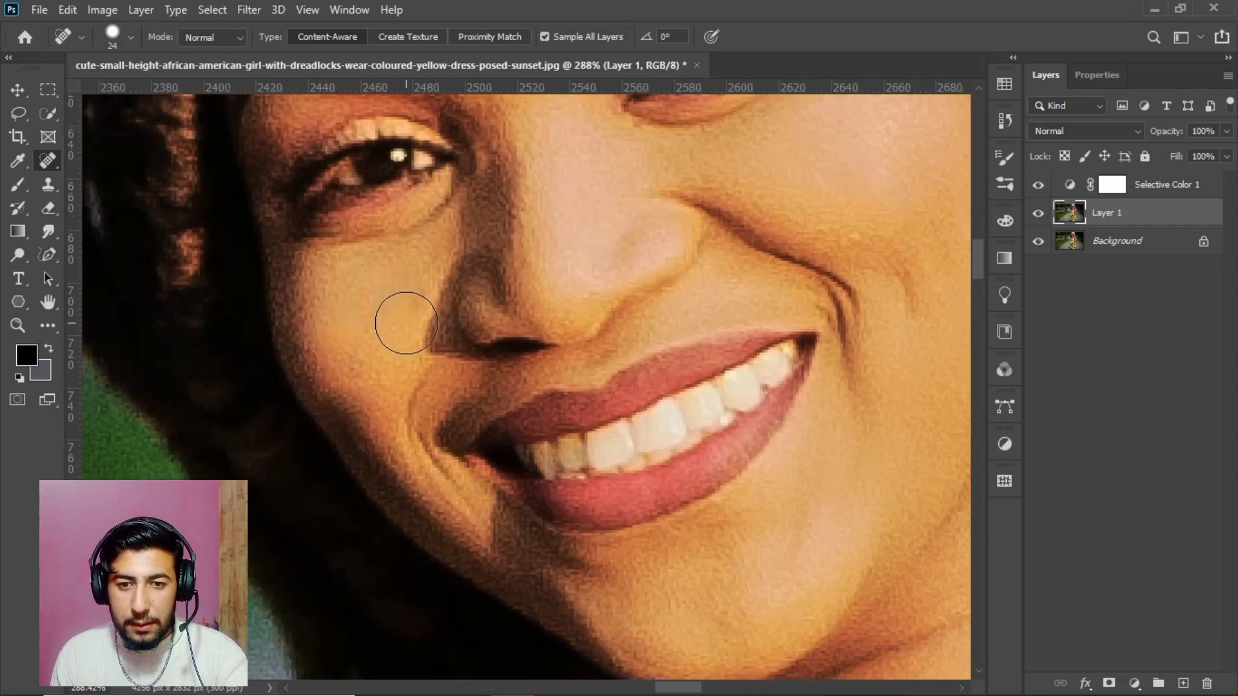
pyautogui.moveTo(644, 489); pyautogui.dragTo(491, 304)
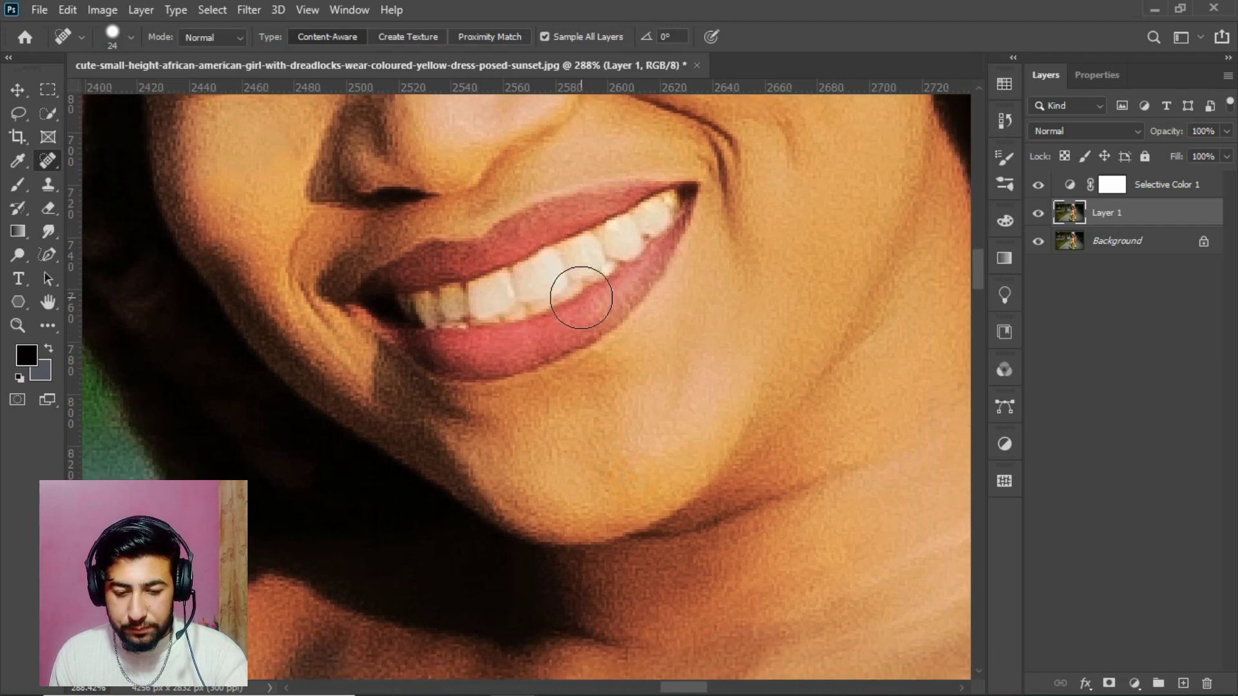
pyautogui.scroll(-10, 533, 281)
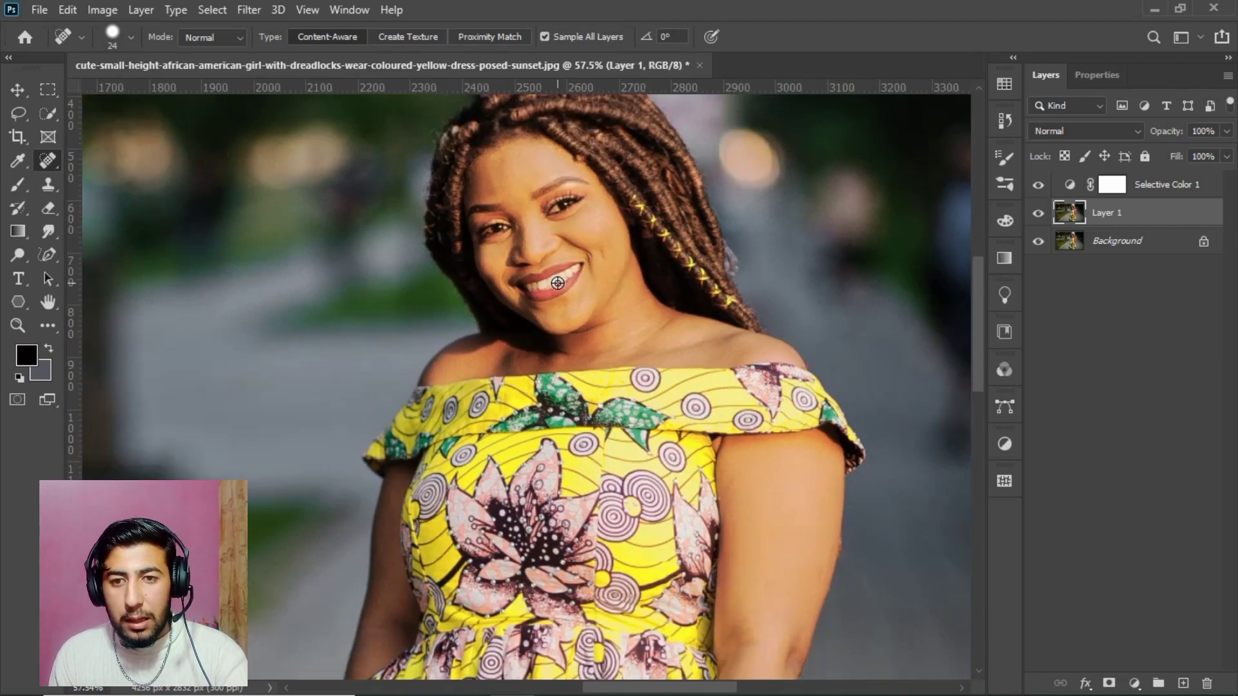
pyautogui.scroll(-2, 557, 283)
pyautogui.moveTo(571, 387); pyautogui.dragTo(497, 277)
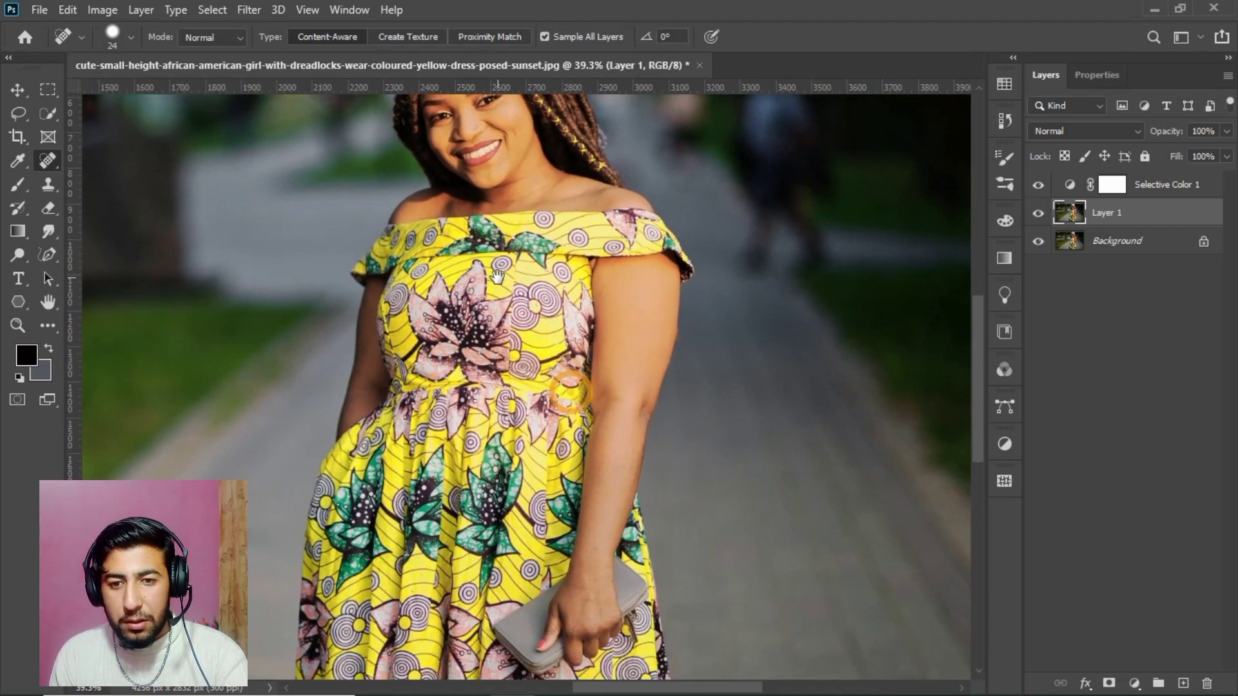
pyautogui.scroll(-2, 551, 359)
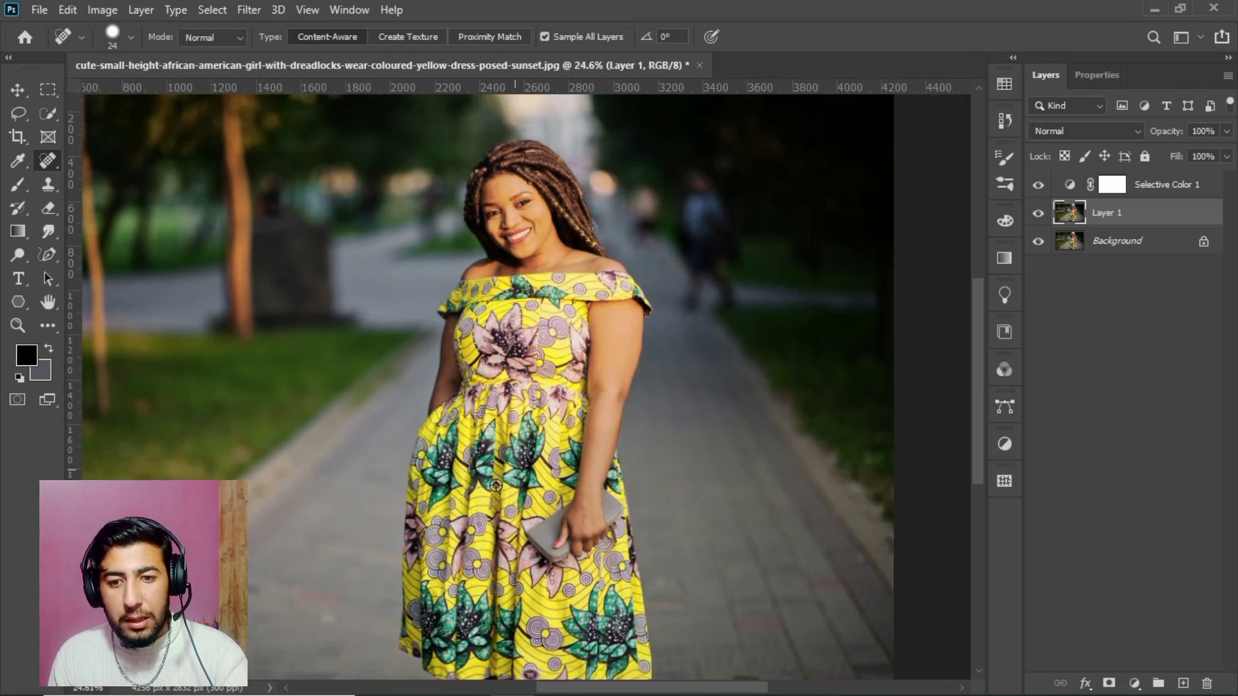
pyautogui.scroll(1, 480, 430)
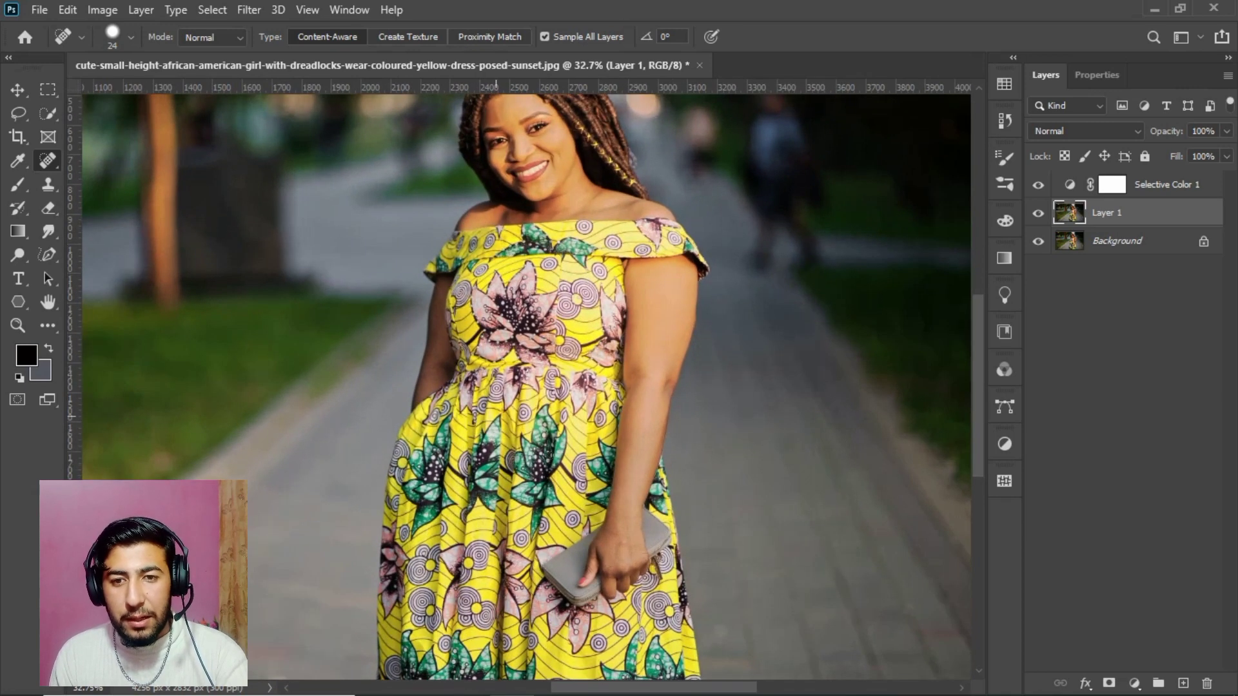
pyautogui.scroll(4, 453, 404)
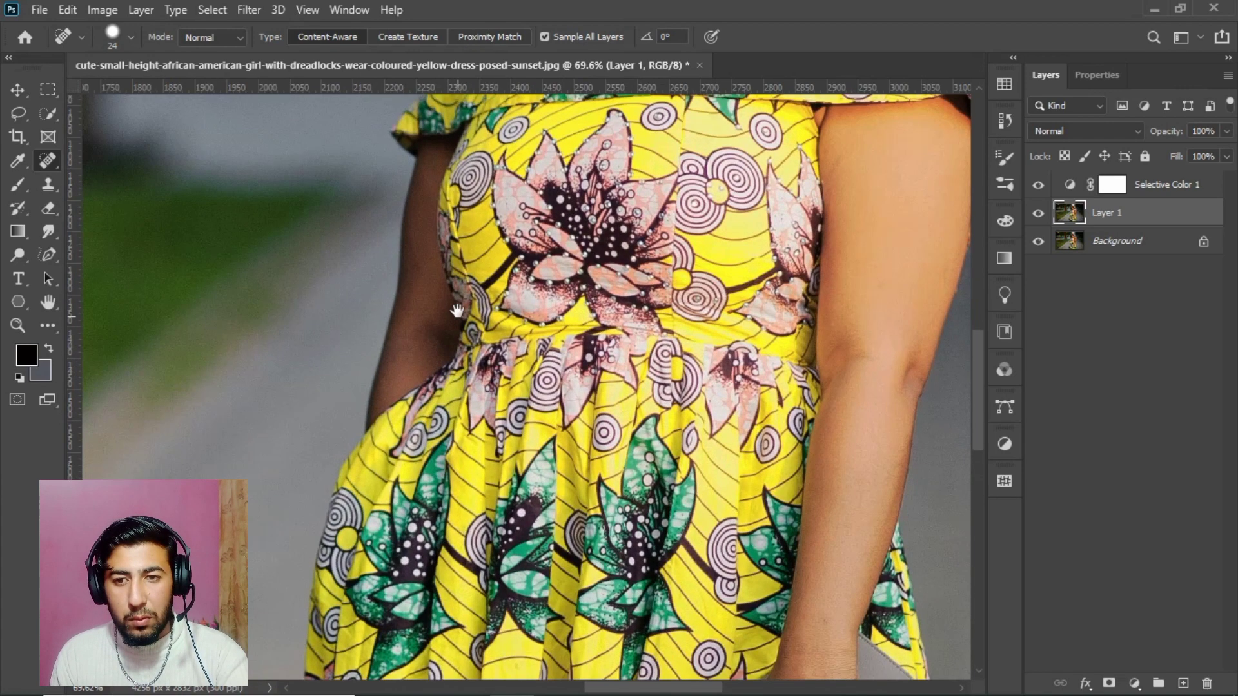
pyautogui.scroll(4, 460, 388)
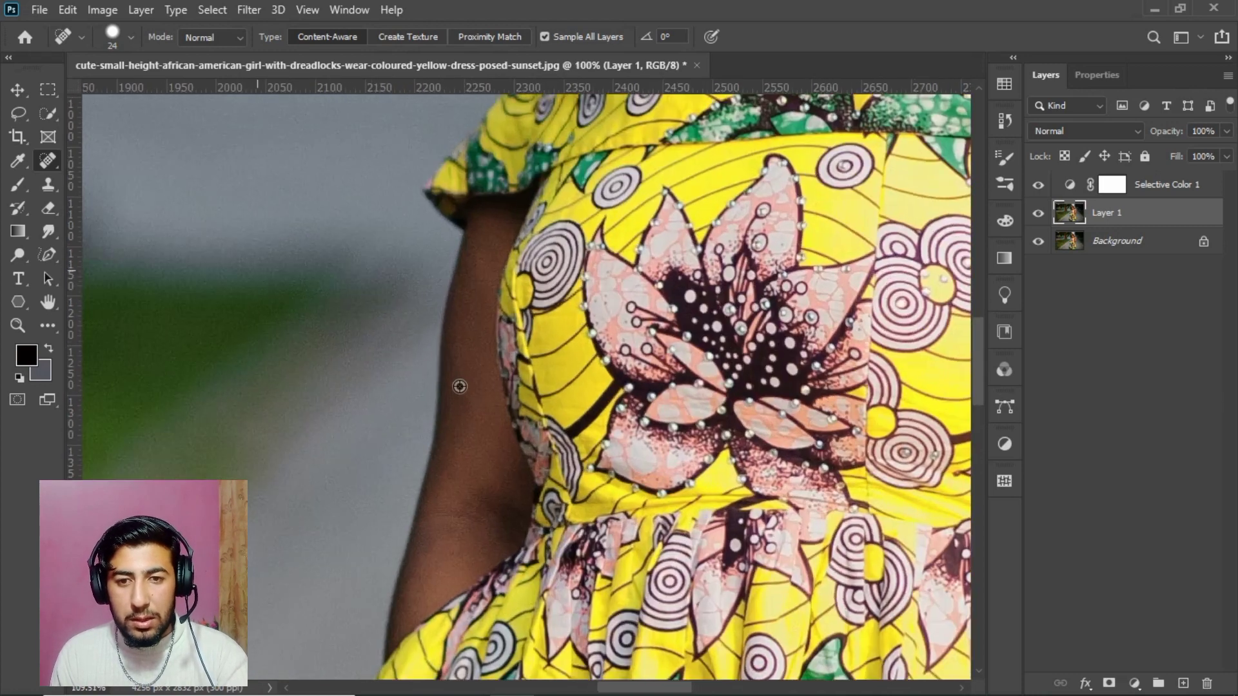
pyautogui.moveTo(496, 394)
pyautogui.mouseDown()
pyautogui.moveTo(464, 365)
pyautogui.moveTo(389, 359)
pyautogui.moveTo(418, 451)
pyautogui.moveTo(419, 373)
pyautogui.mouseUp()
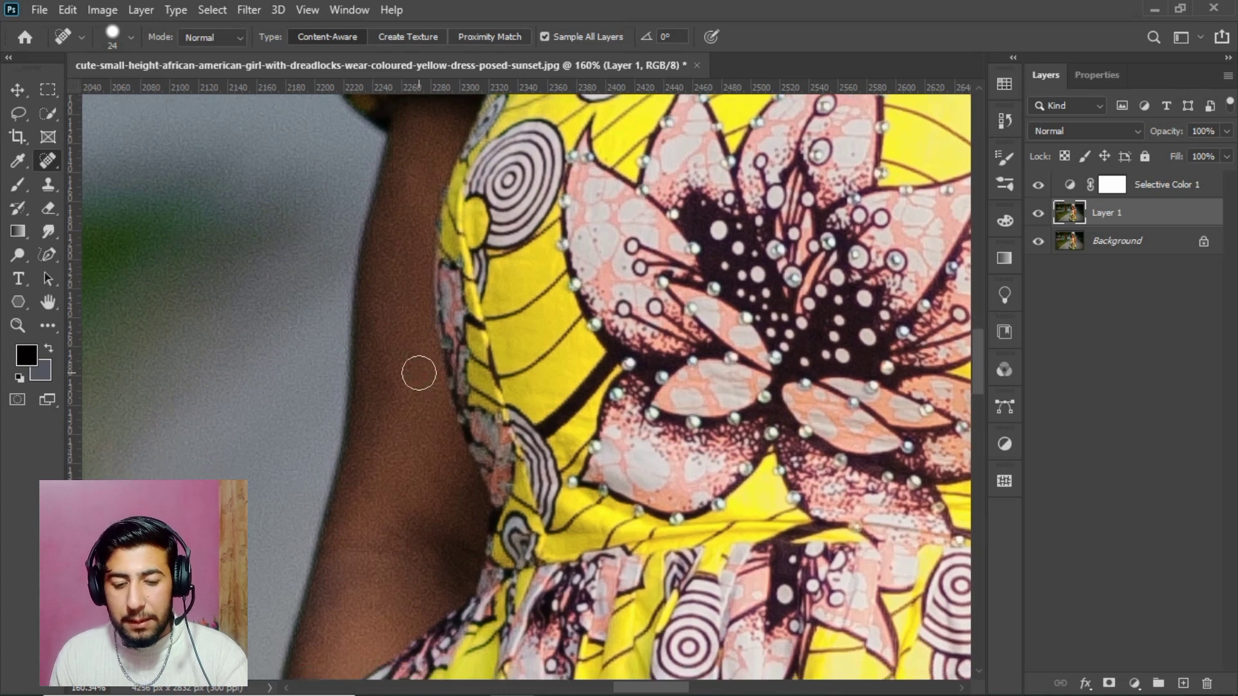
pyautogui.scroll(-8, 459, 398)
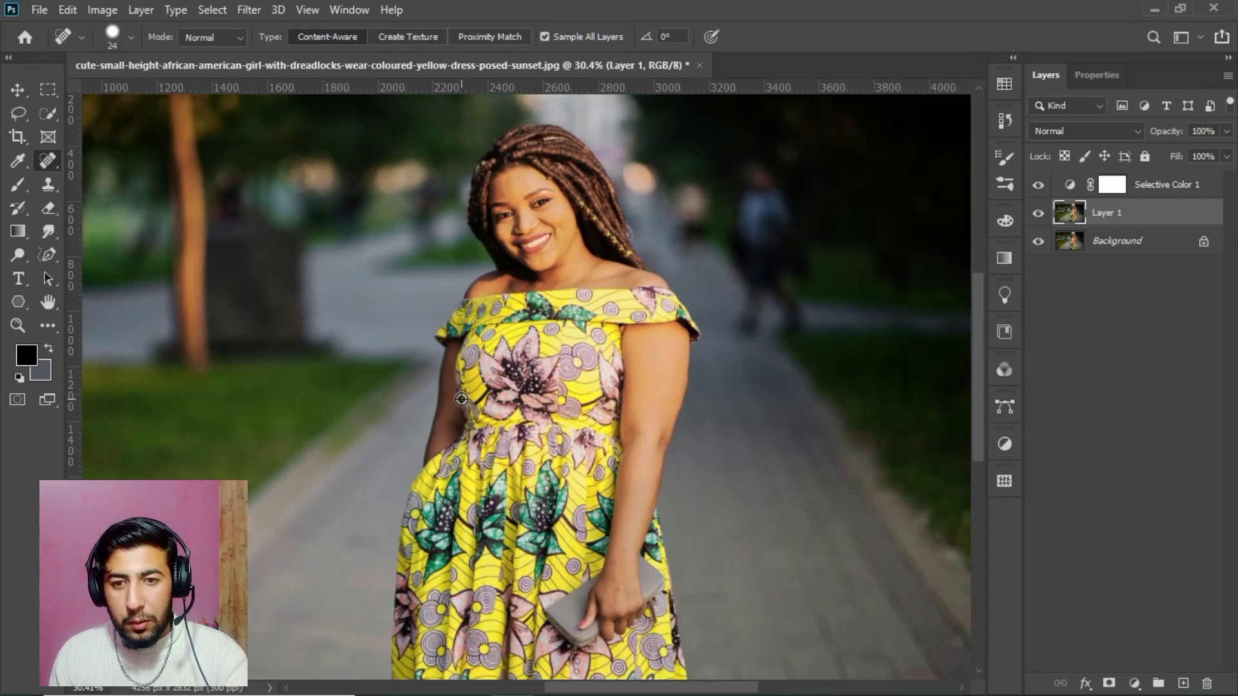
# Step: Add an Exposure adjustment layer above Layer 1 with Exposure +1.01 and Gamma Correction 1.05
pyautogui.click(1100, 365)
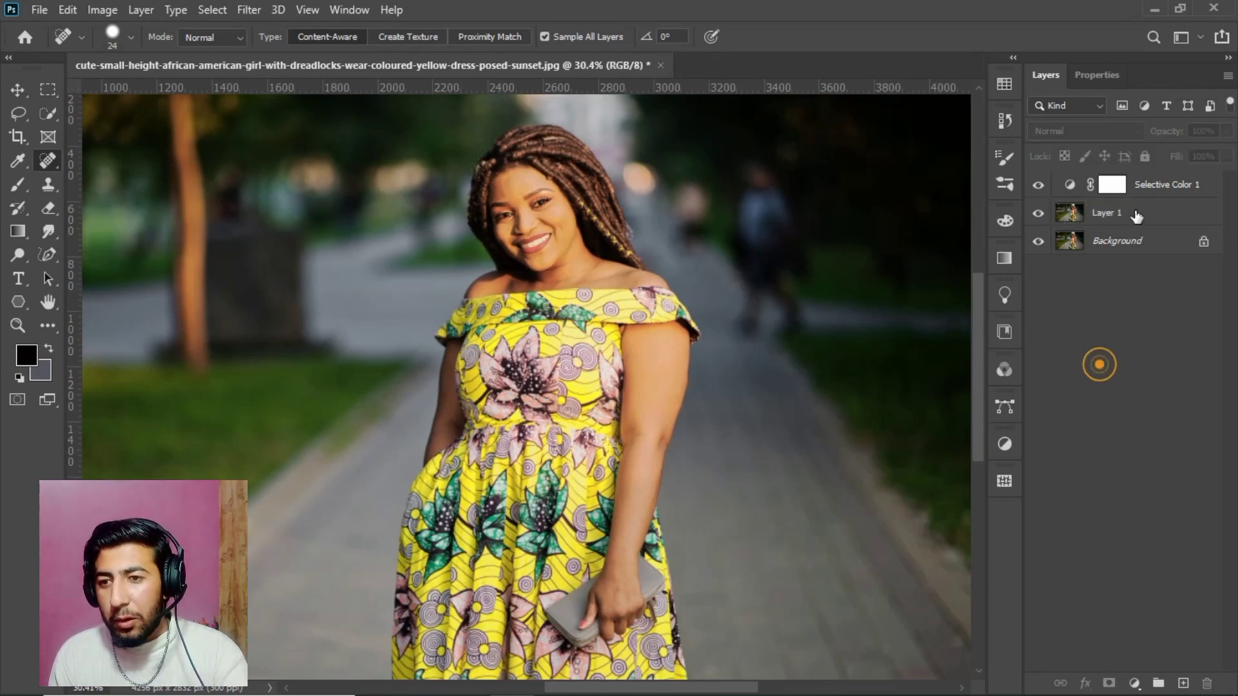
pyautogui.click(1114, 213)
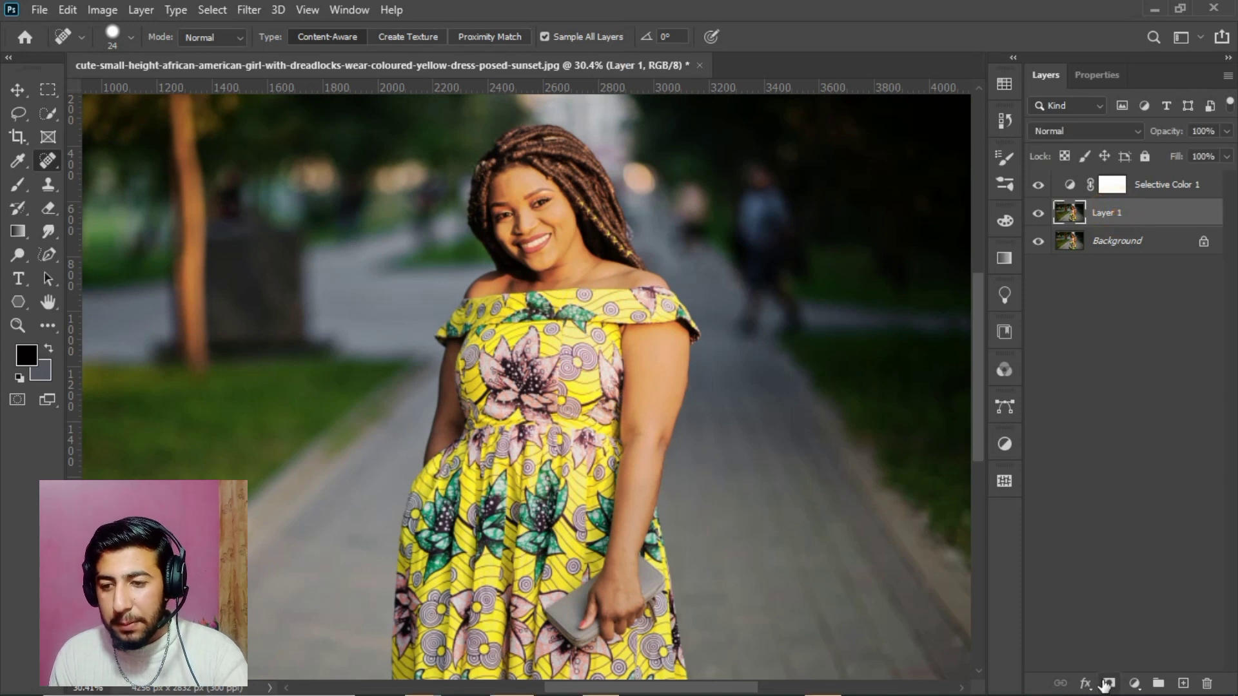
pyautogui.click(1133, 684)
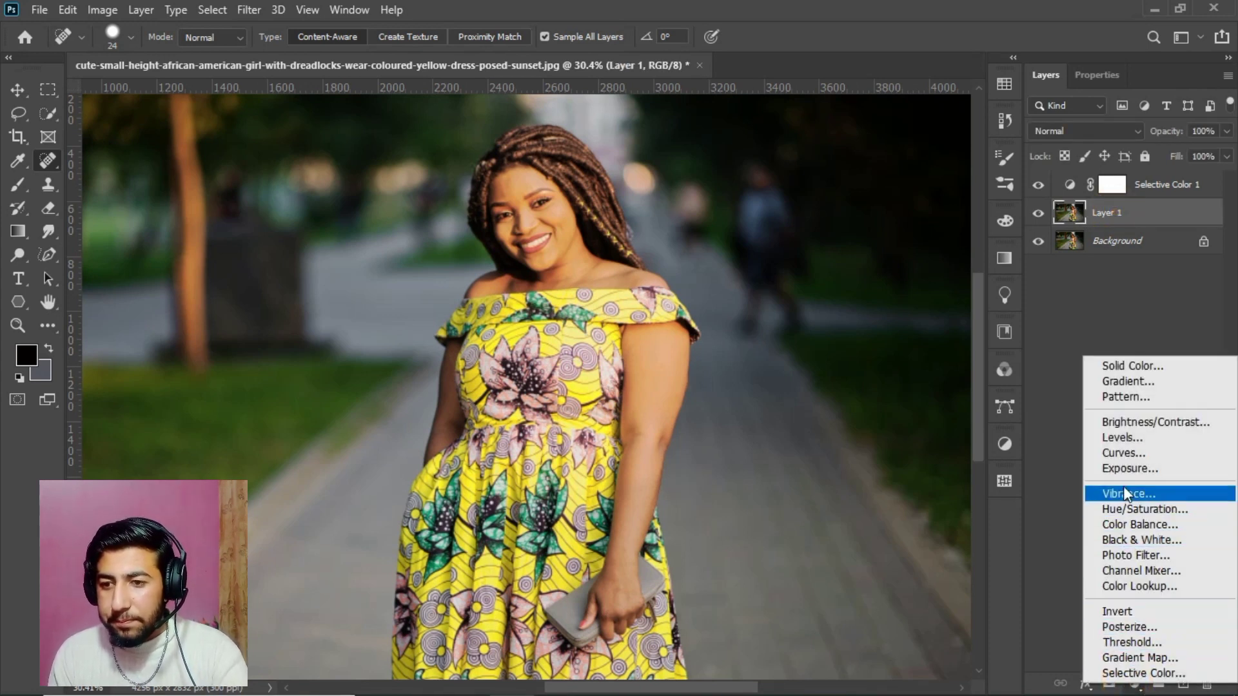
pyautogui.click(1123, 468)
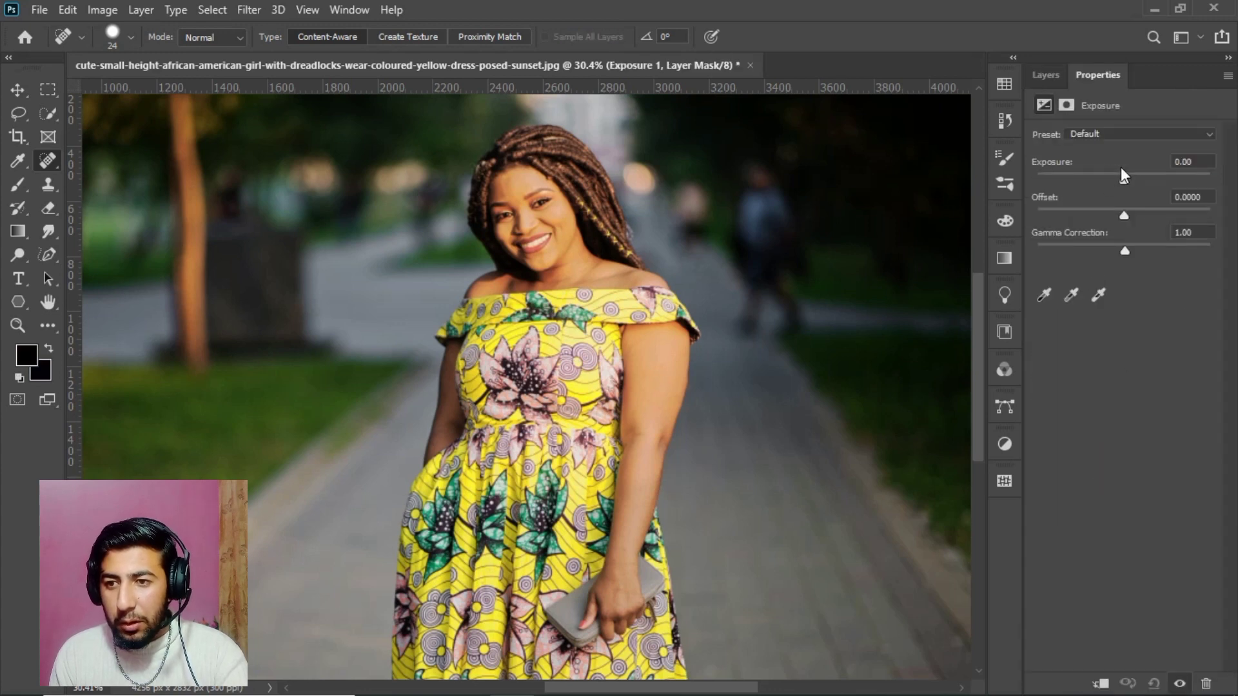
pyautogui.moveTo(1120, 182); pyautogui.dragTo(1141, 198)
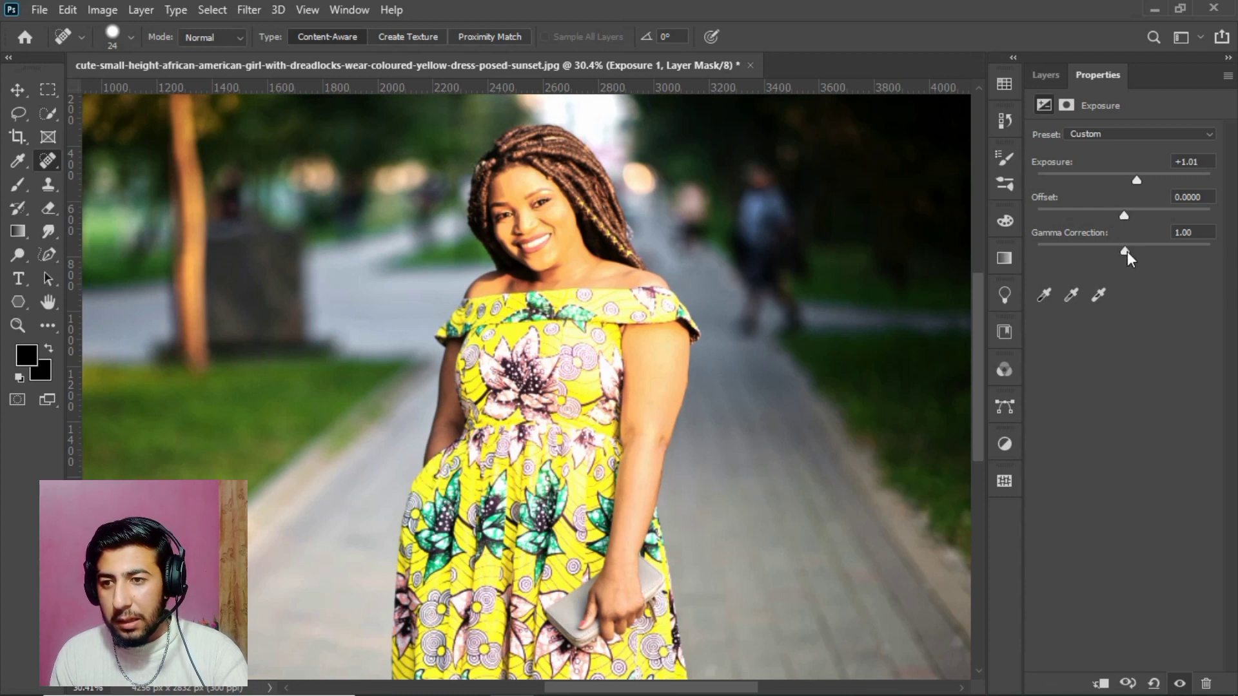
pyautogui.moveTo(1127, 252); pyautogui.dragTo(1121, 250)
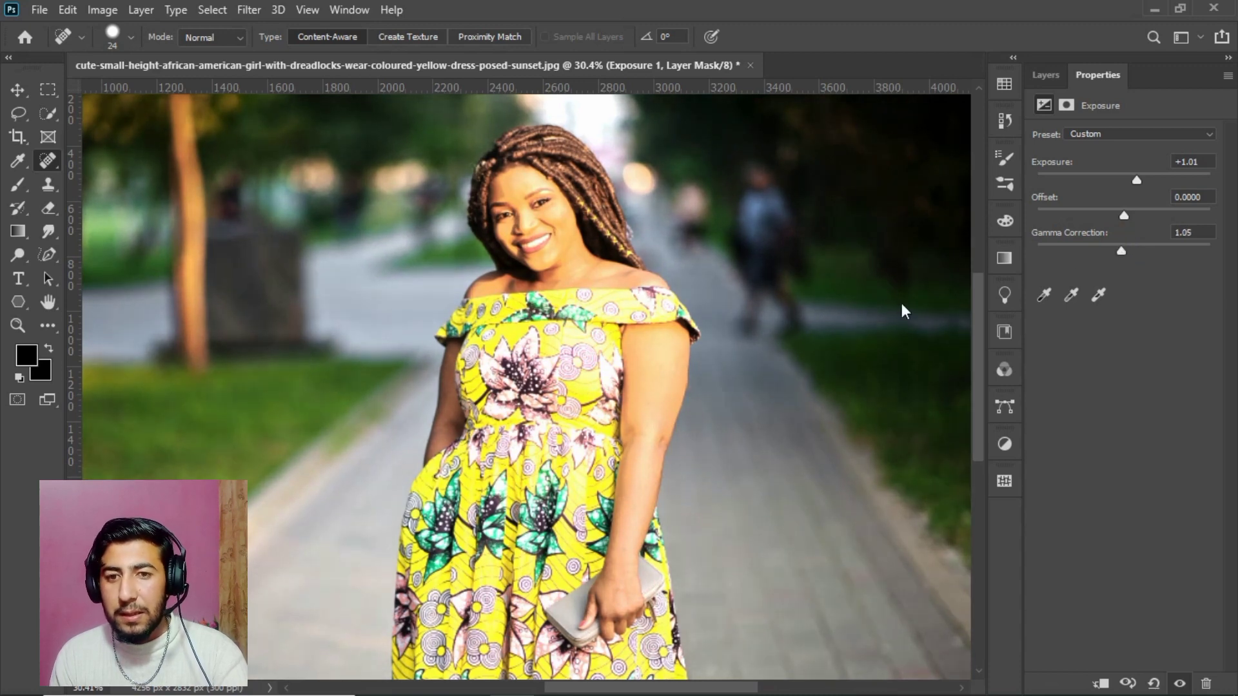
# Step: Examine the effect of the Exposure adjustment on the whole photo and up close on the face, arms and dress
pyautogui.scroll(-5, 658, 364)
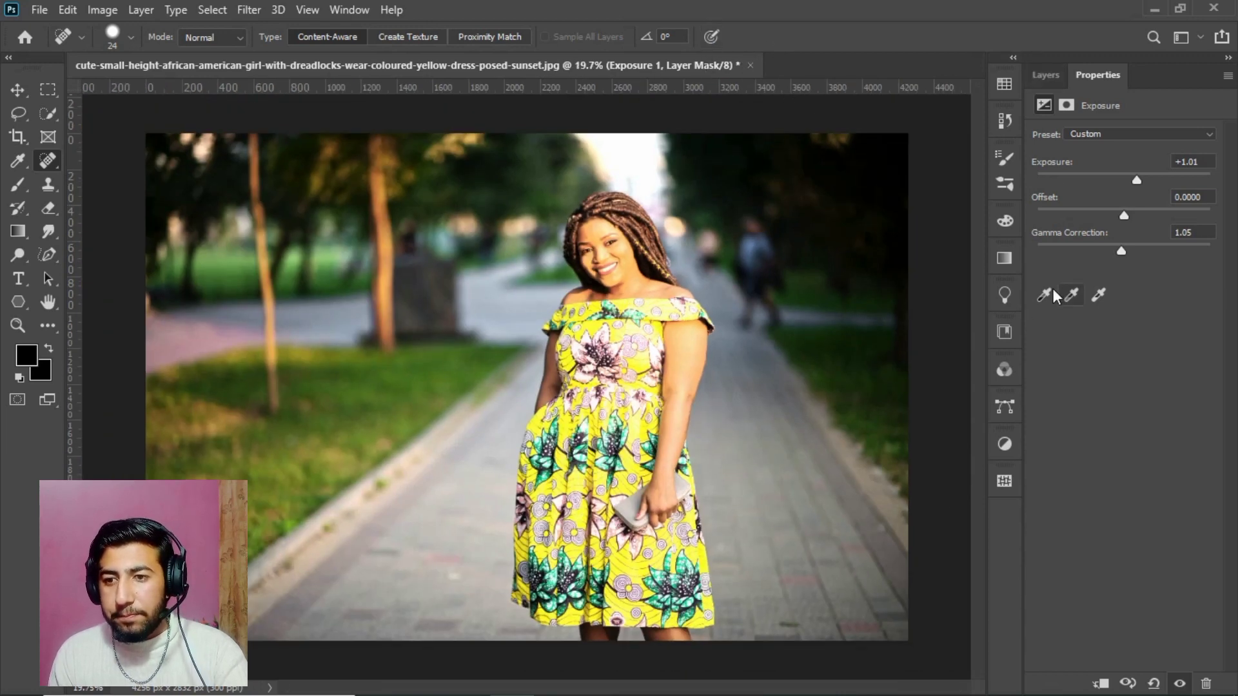
pyautogui.click(1040, 70)
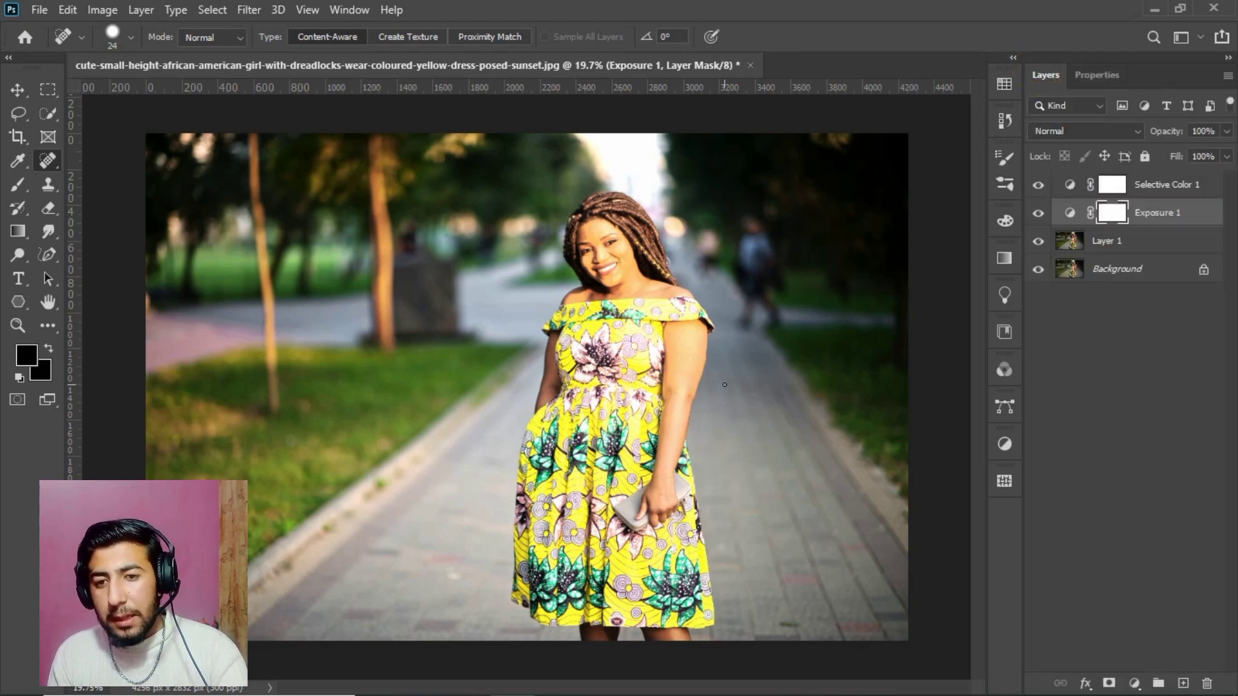
pyautogui.scroll(4, 669, 365)
pyautogui.scroll(3, 670, 365)
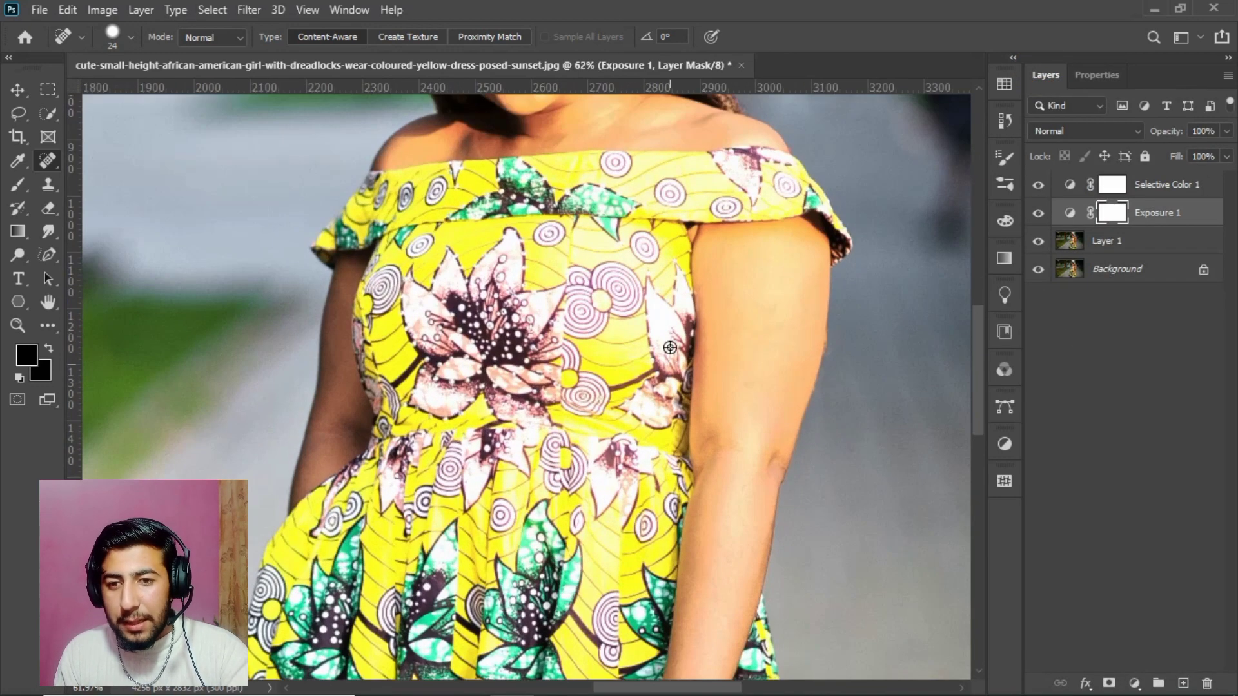
pyautogui.moveTo(600, 352); pyautogui.dragTo(572, 584)
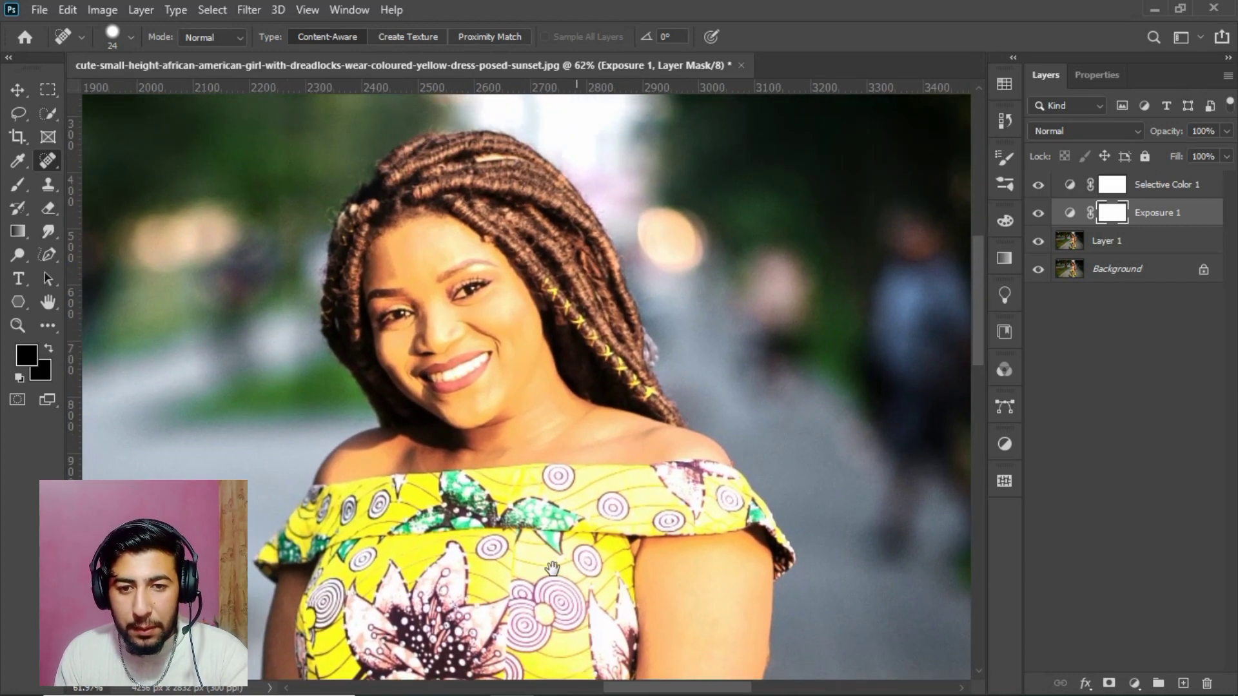
pyautogui.moveTo(406, 430); pyautogui.dragTo(491, 427)
pyautogui.scroll(-2, 491, 428)
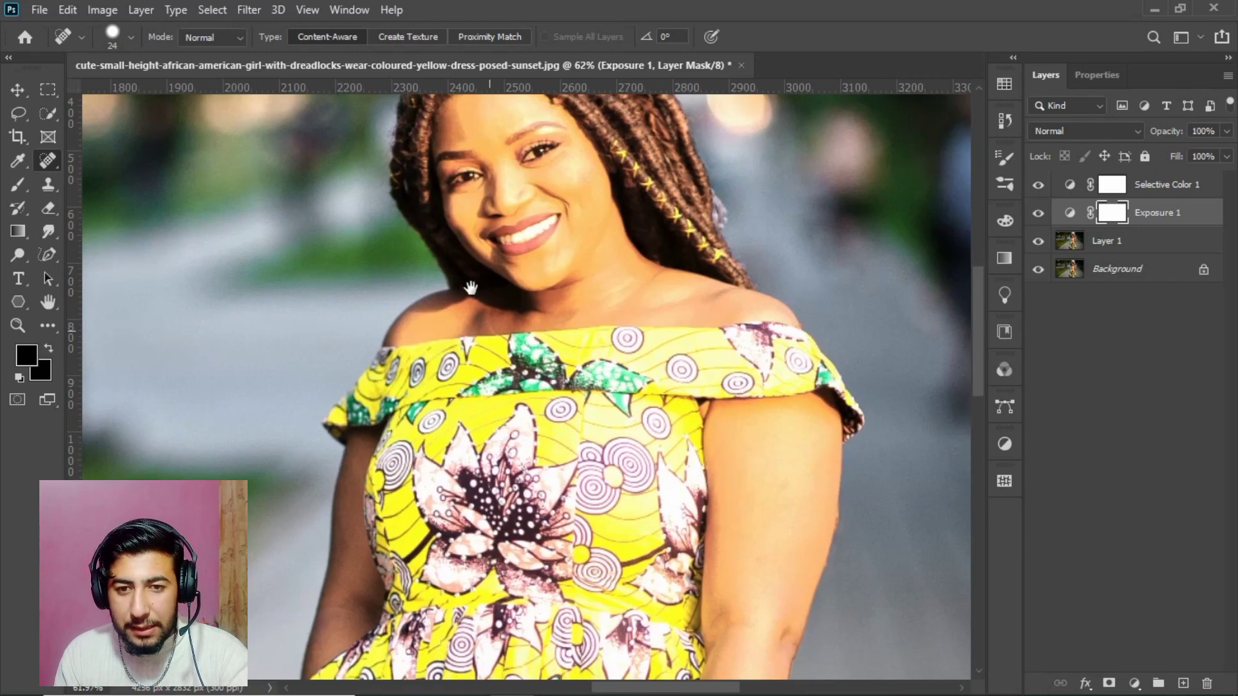
pyautogui.scroll(-3, 523, 337)
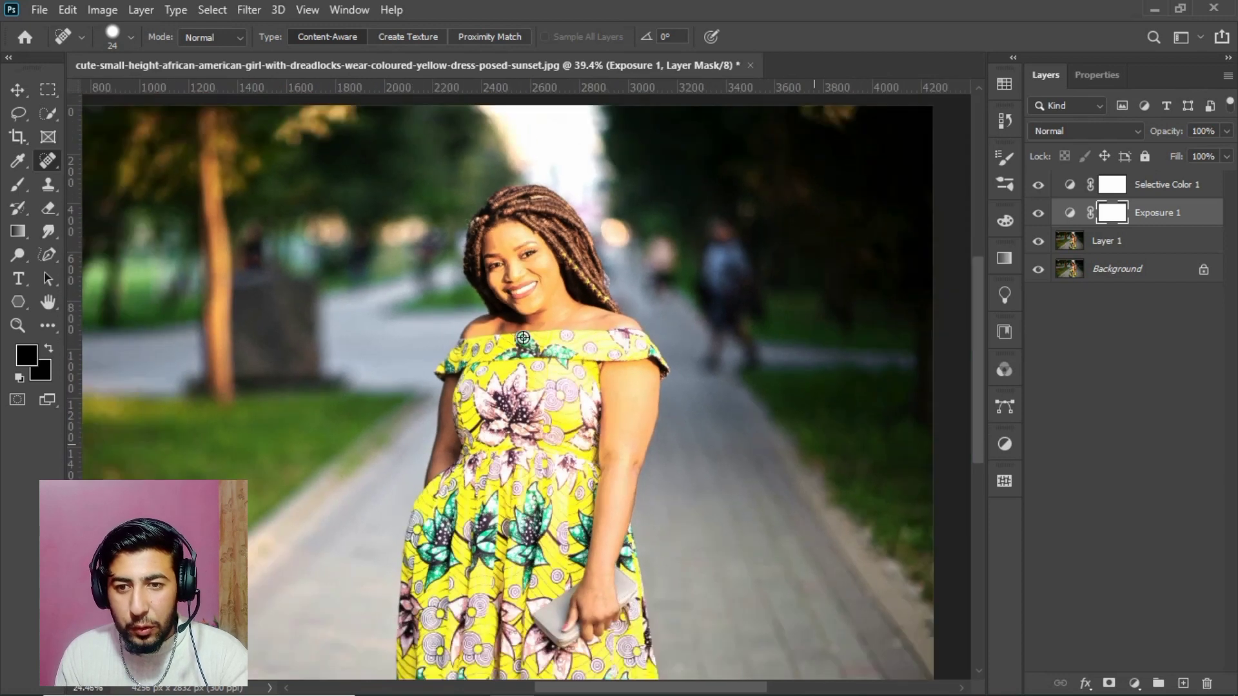
pyautogui.scroll(3, 690, 420)
pyautogui.scroll(-3, 711, 314)
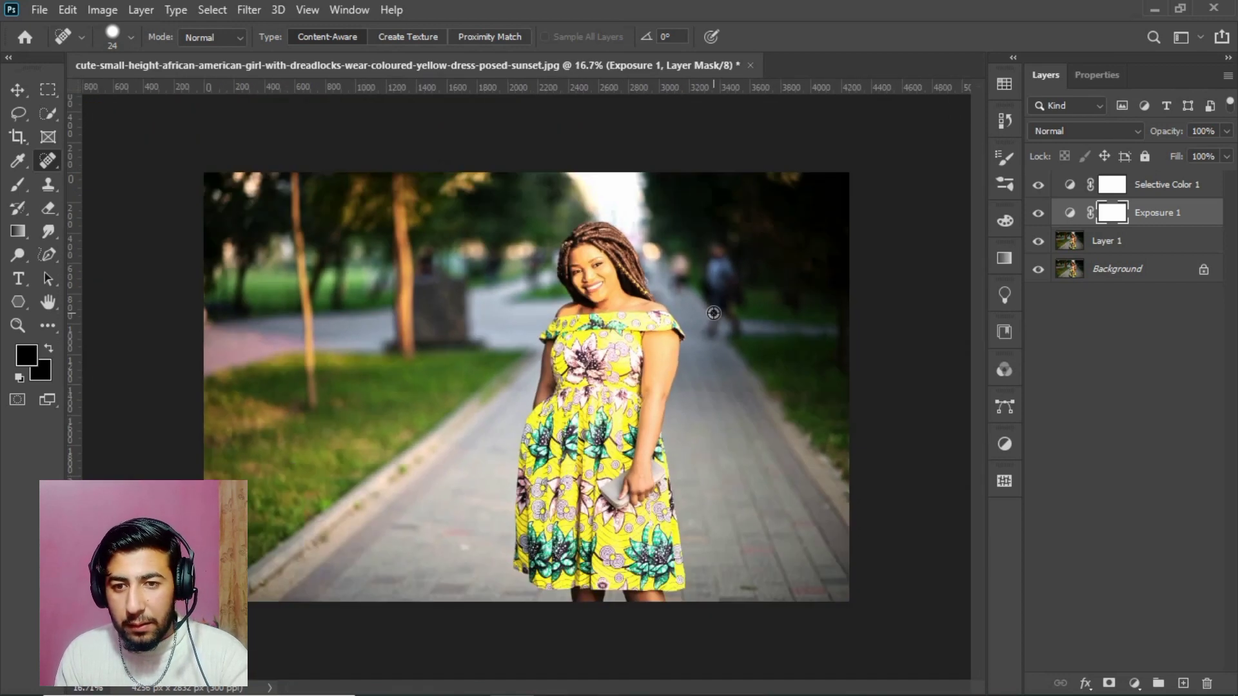
pyautogui.scroll(1, 700, 365)
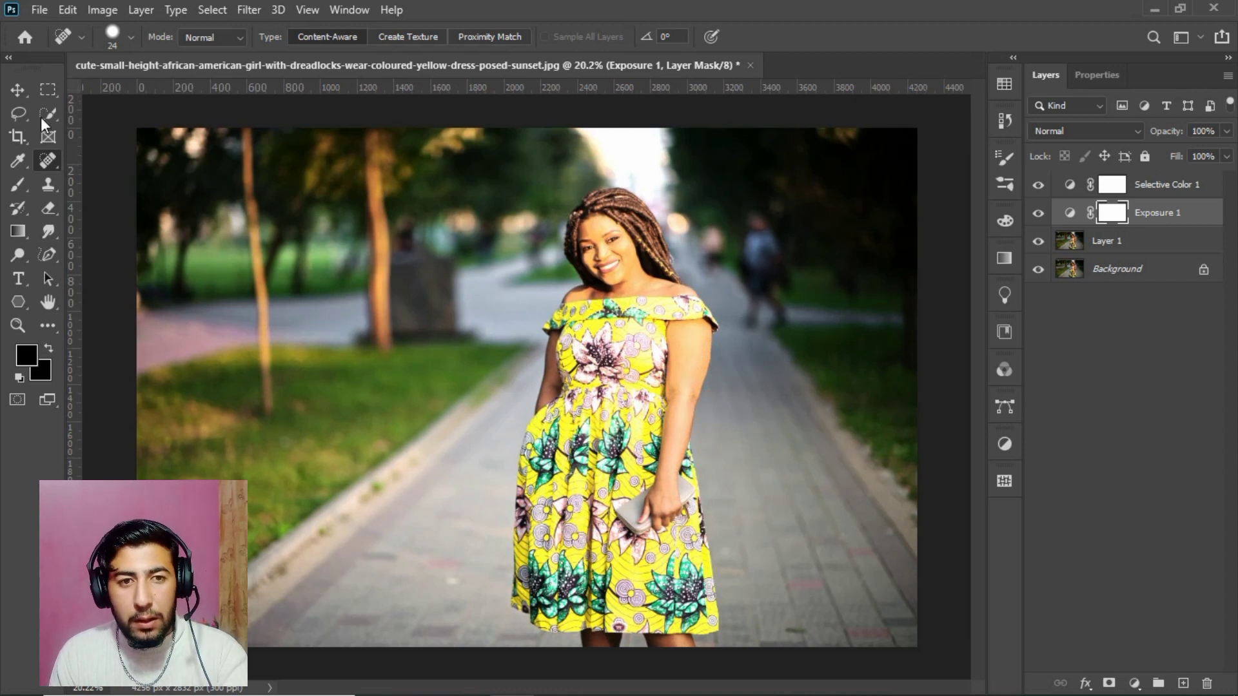
# Step: Select the woman in the yellow dress automatically with Select Subject
pyautogui.click(17, 89)
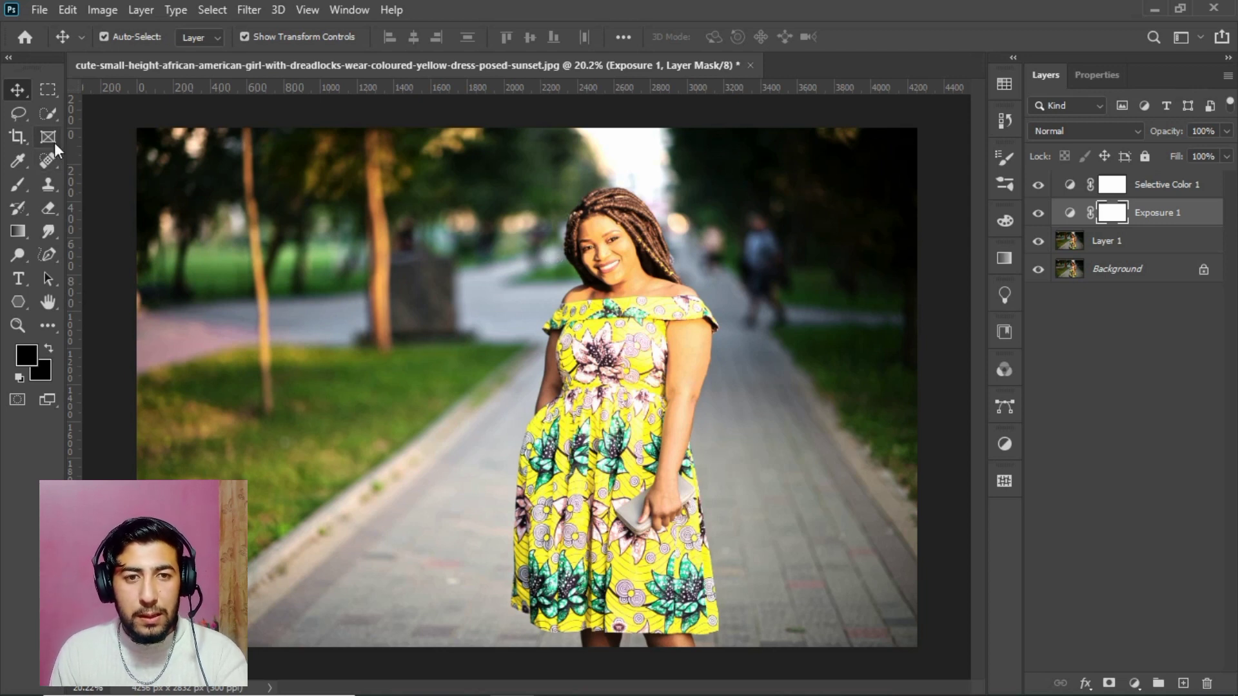
pyautogui.click(49, 111)
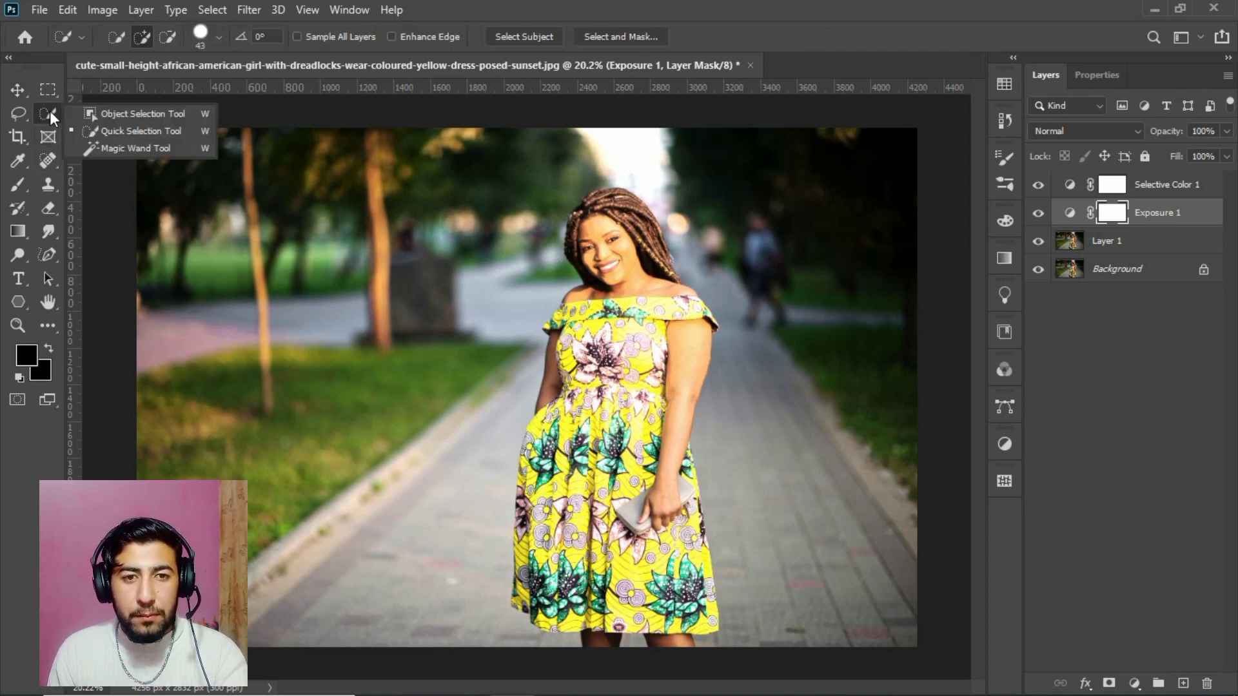
pyautogui.click(103, 130)
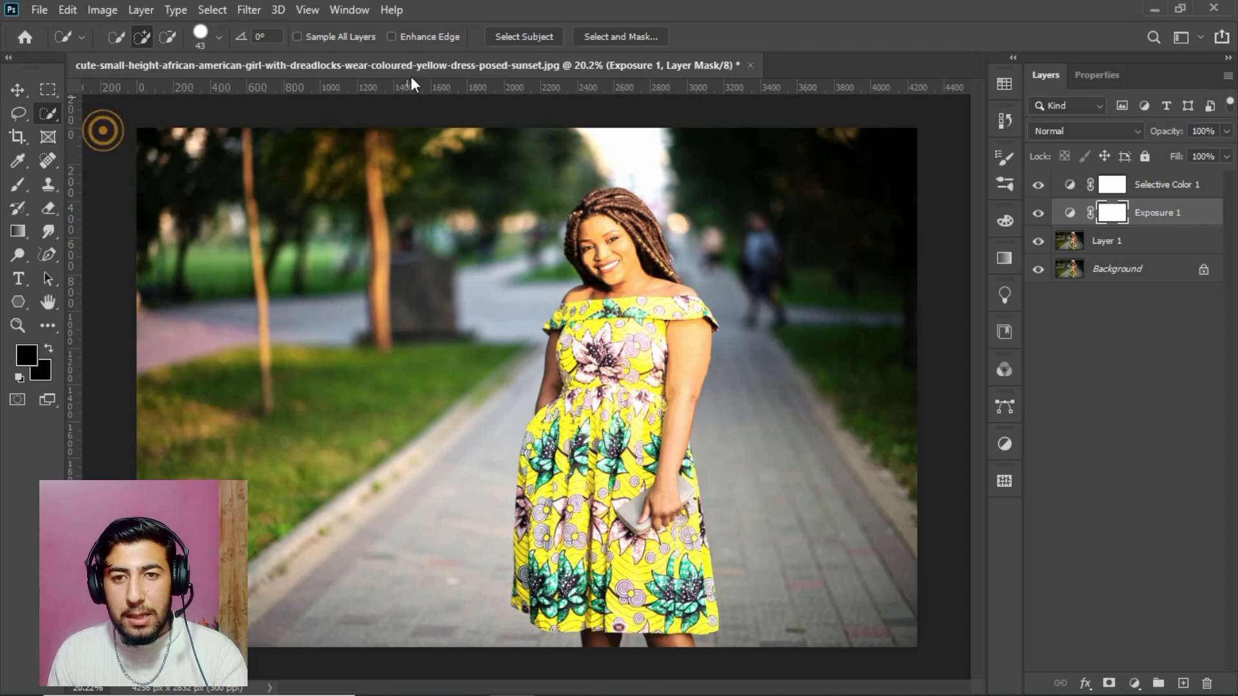
pyautogui.click(512, 37)
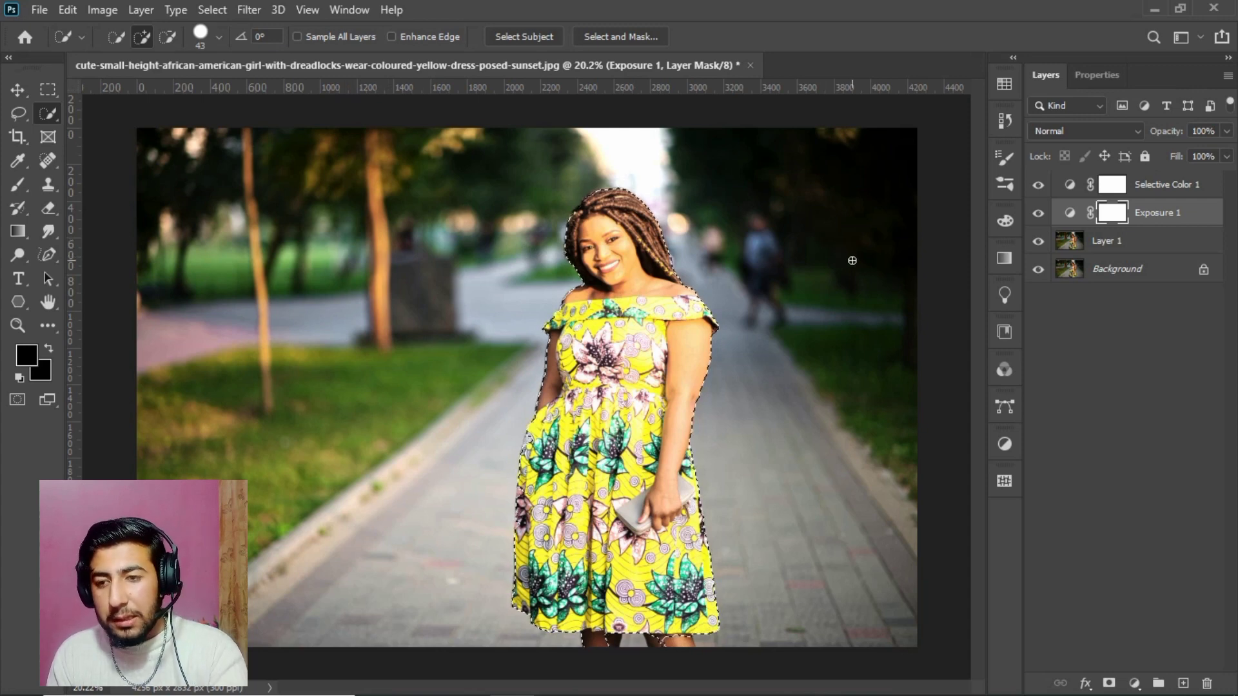
pyautogui.hotkey('ctrl', 'j')
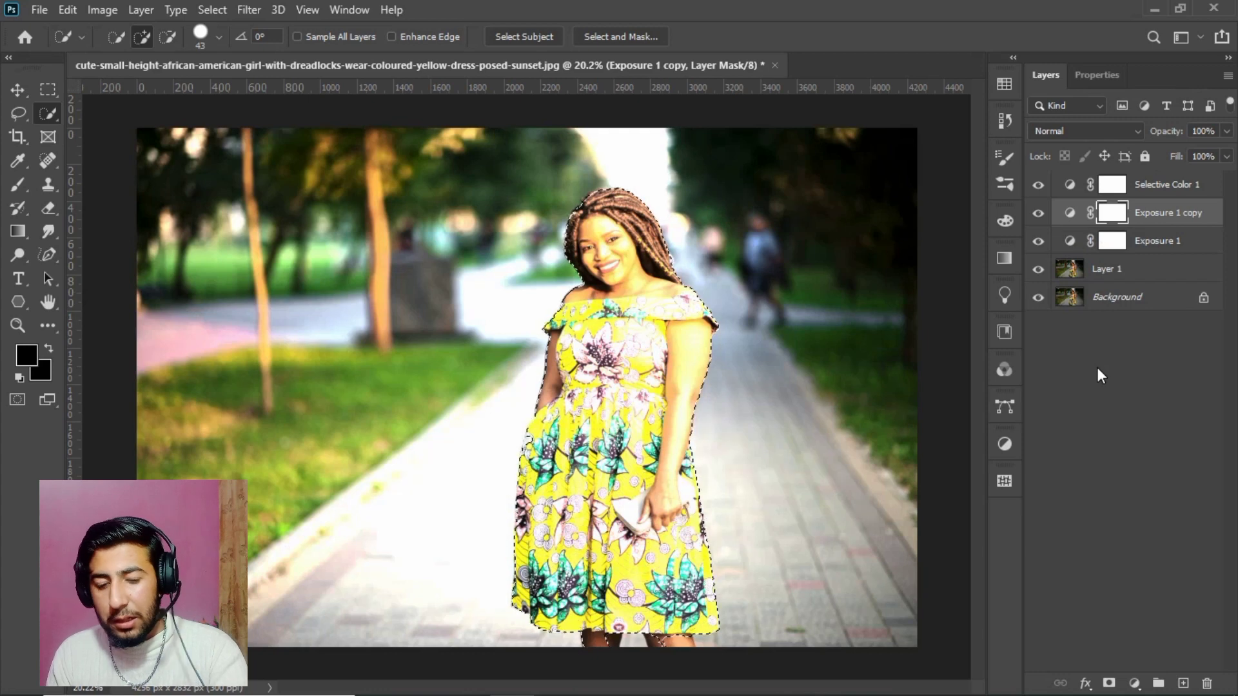
pyautogui.hotkey('ctrl', 'z')
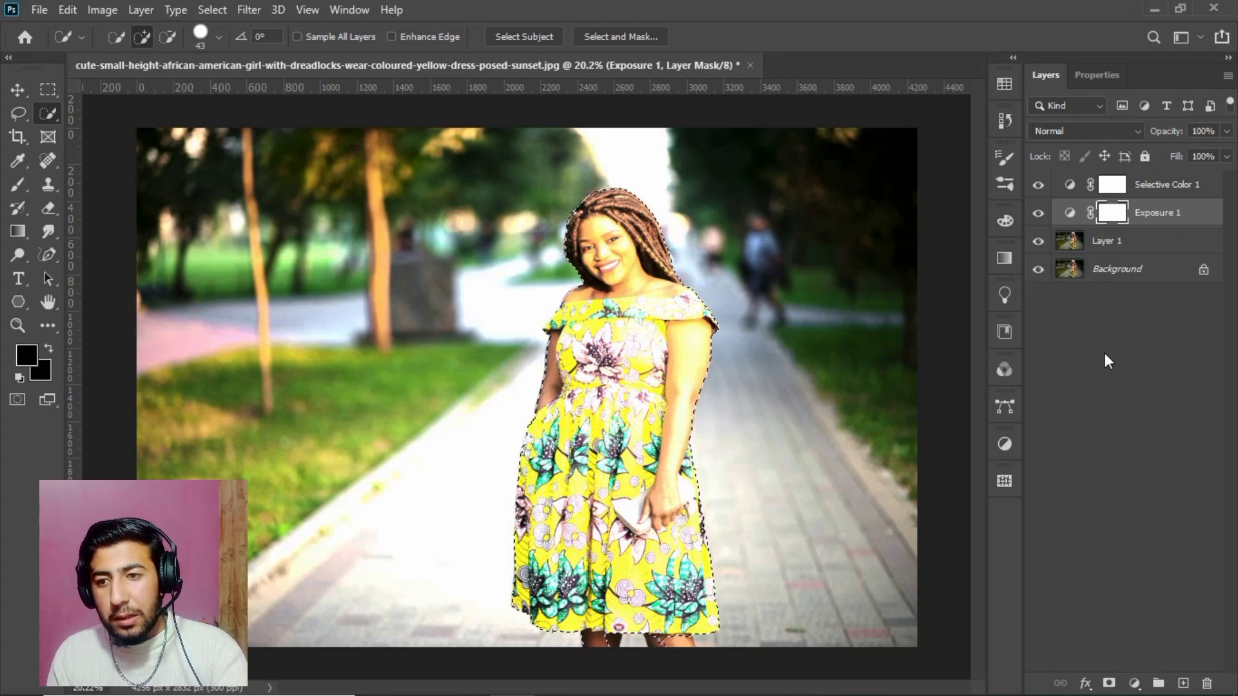
pyautogui.click(1083, 376)
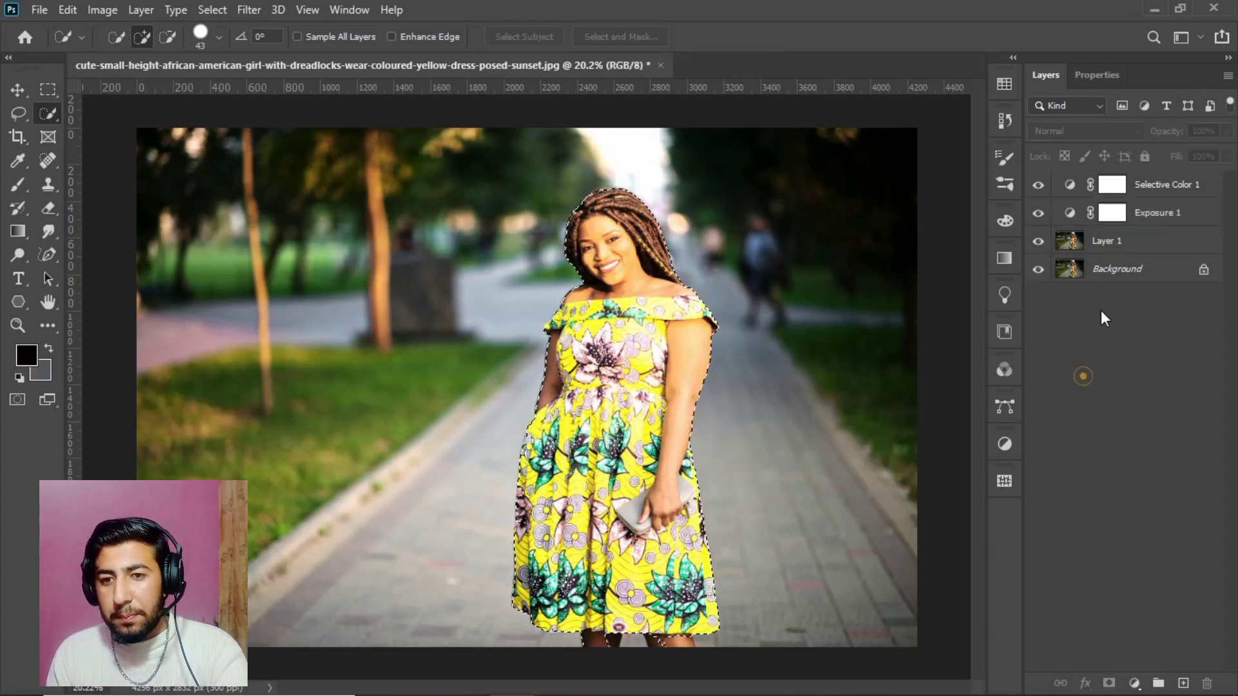
# Step: Copy the selected woman from Layer 1 onto a new layer of her own
pyautogui.click(1106, 248)
pyautogui.hotkey('ctrl', 'j')
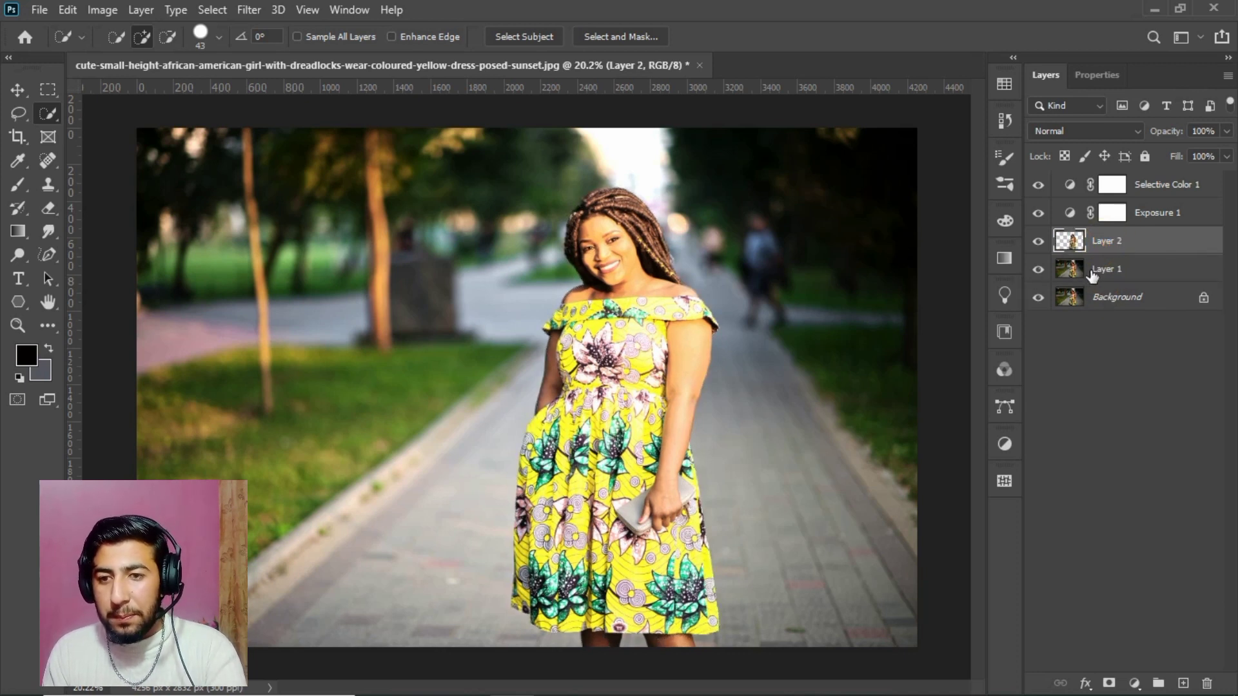
# Step: Apply a Gaussian Blur with a 4.1 pixel radius to Layer 1, beneath the cut-out of the woman
pyautogui.click(1095, 271)
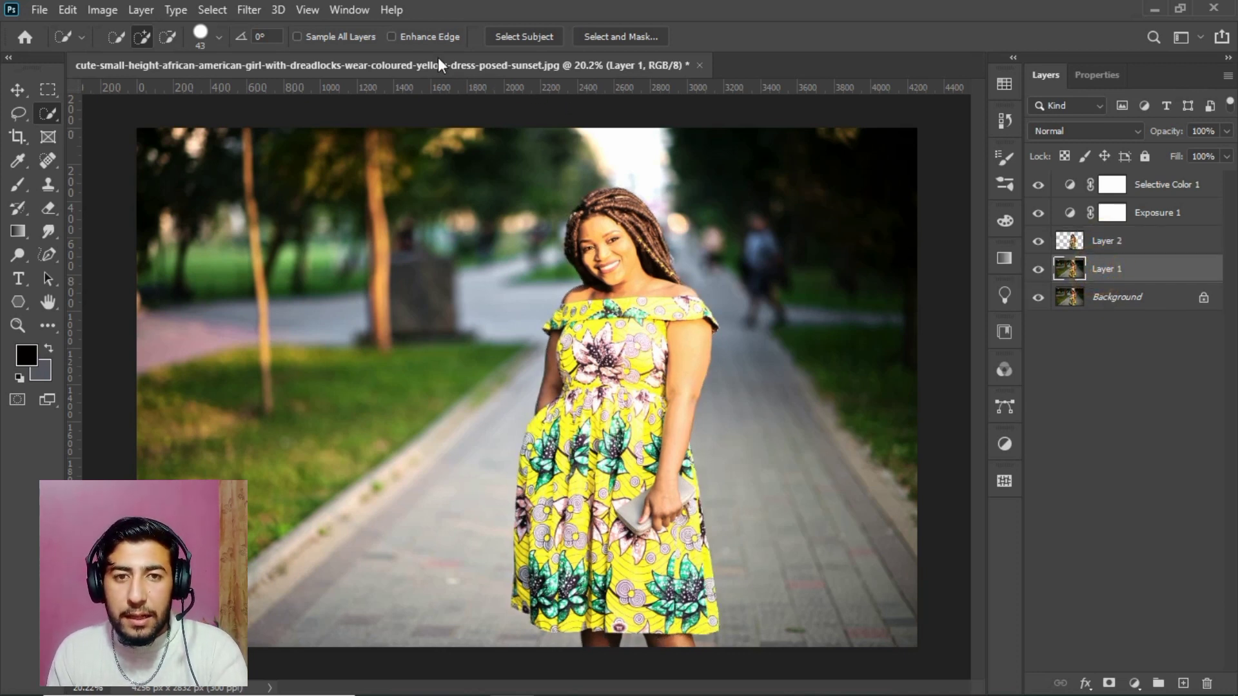
pyautogui.click(251, 10)
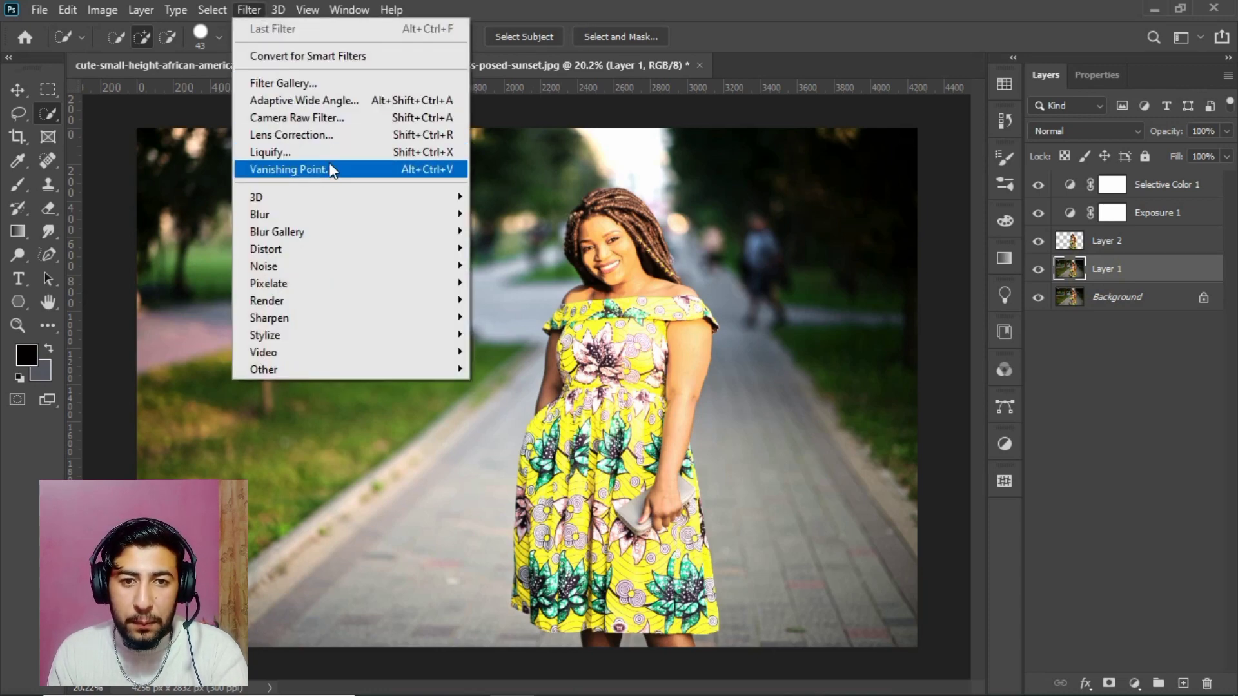
pyautogui.moveTo(348, 214)
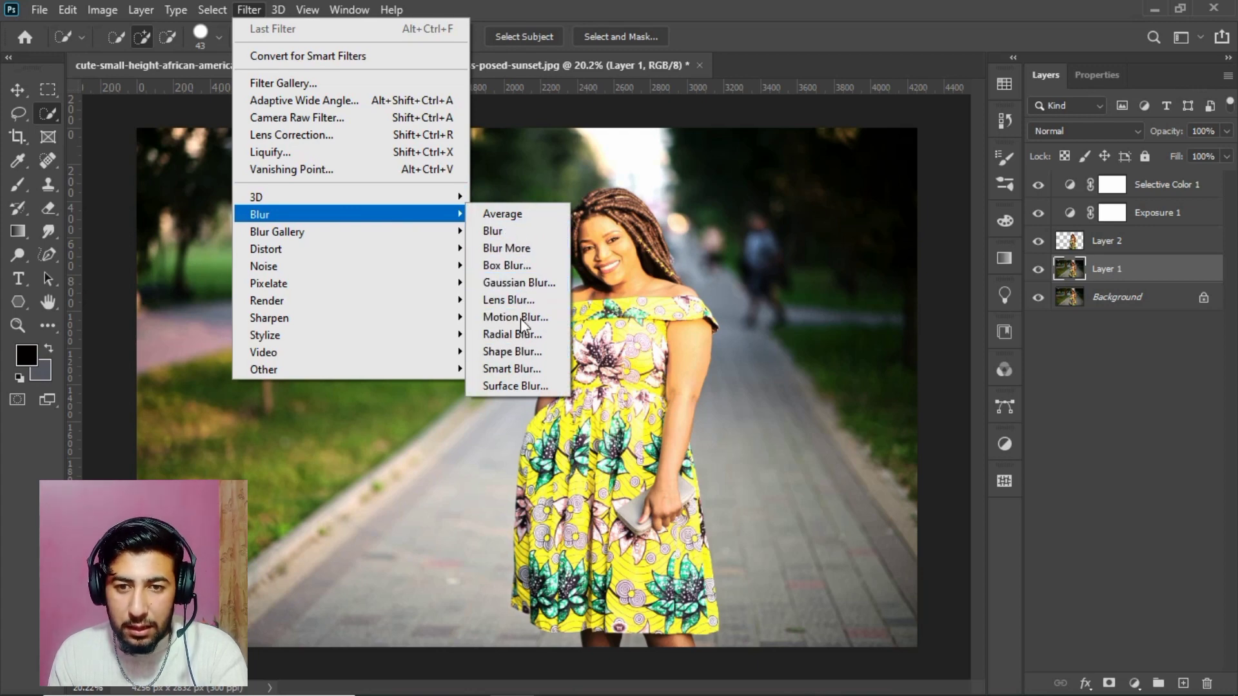
pyautogui.click(519, 283)
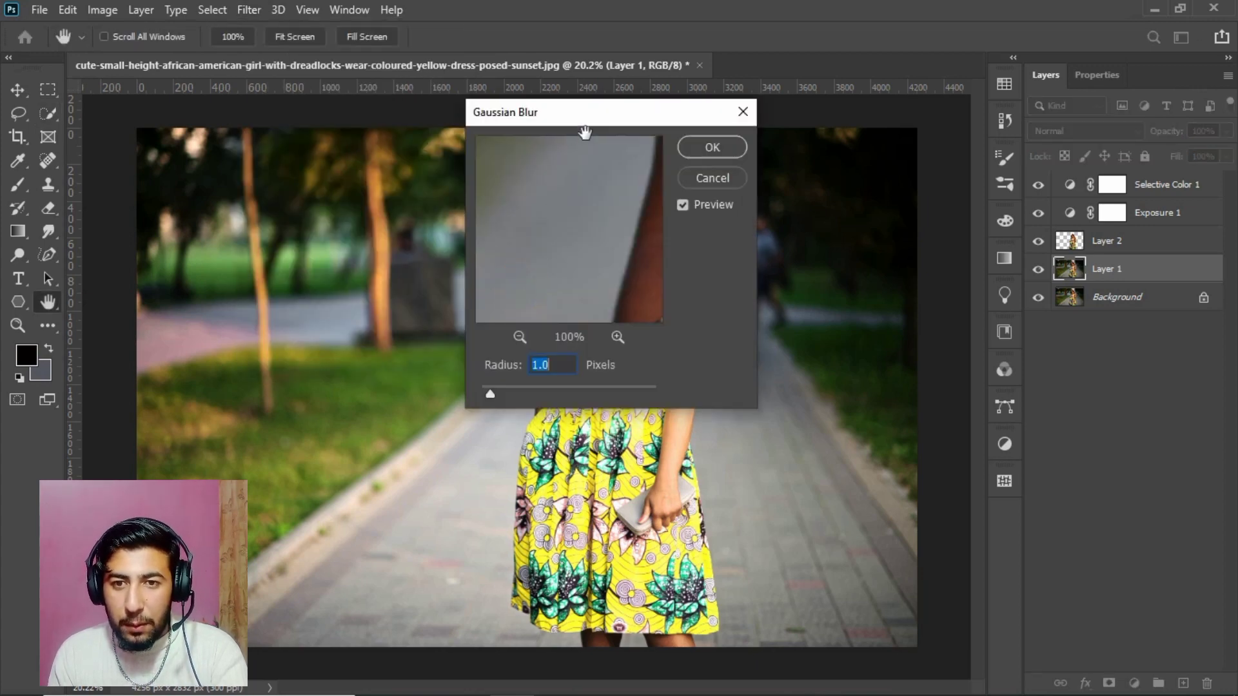
pyautogui.moveTo(585, 133); pyautogui.dragTo(848, 84)
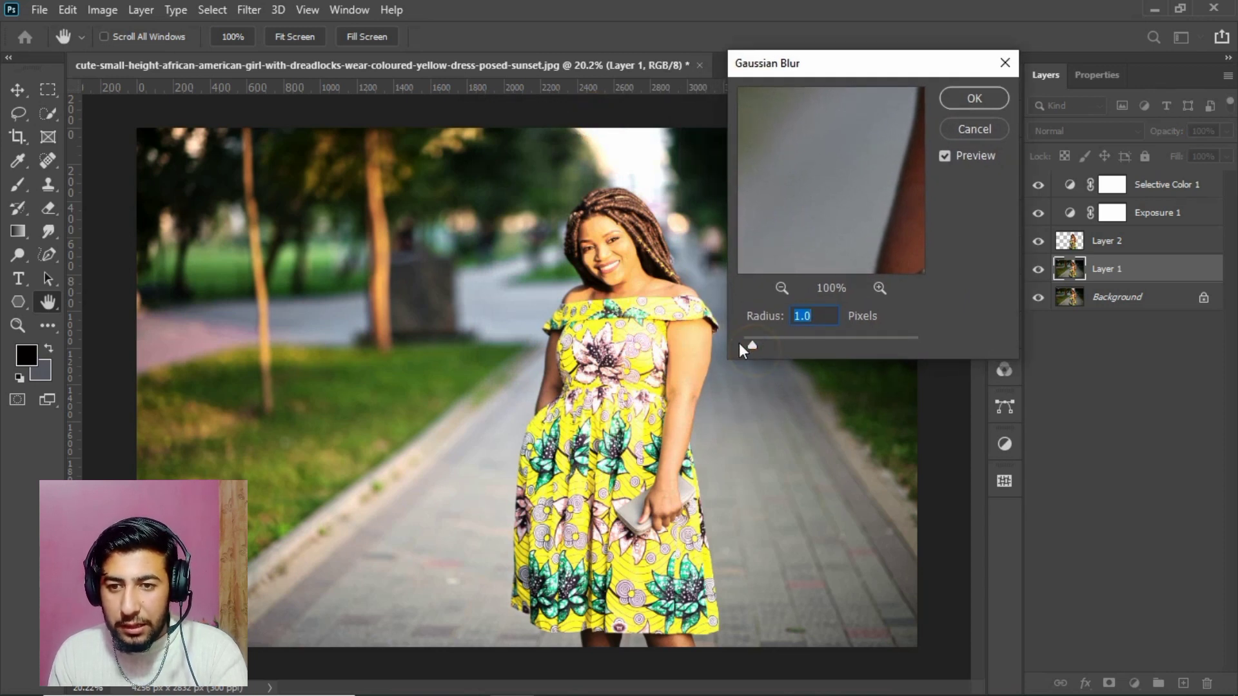
pyautogui.moveTo(750, 346); pyautogui.dragTo(784, 350)
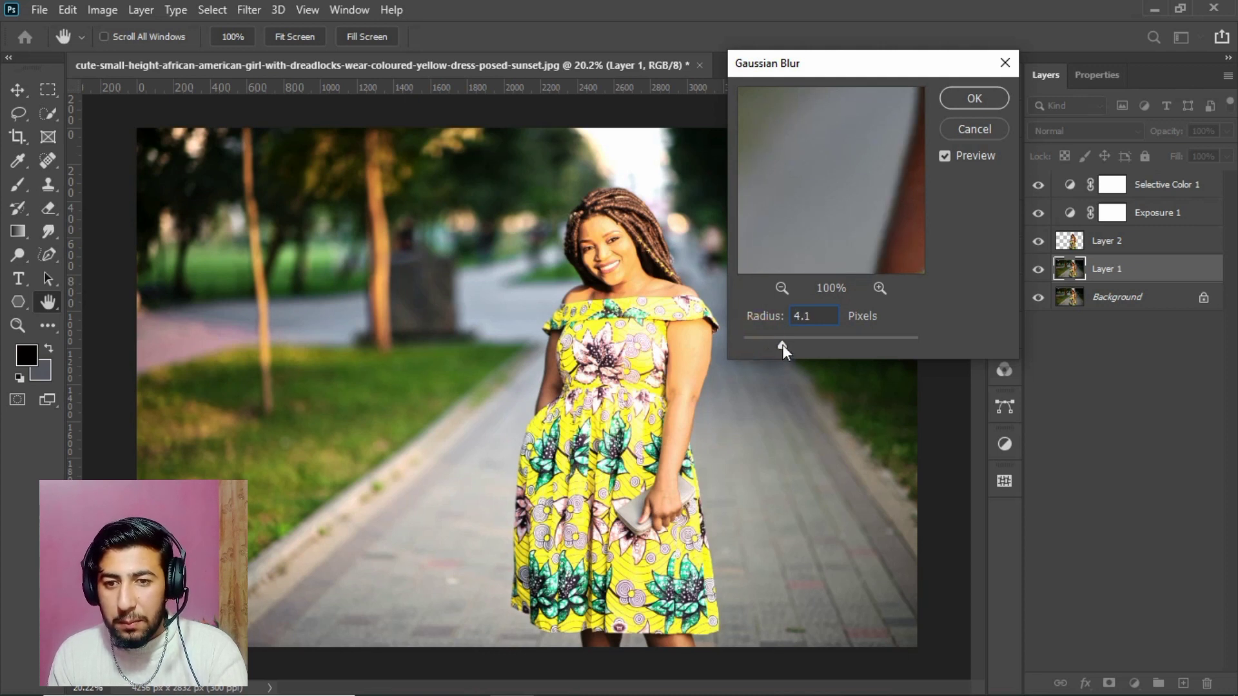
pyautogui.click(973, 98)
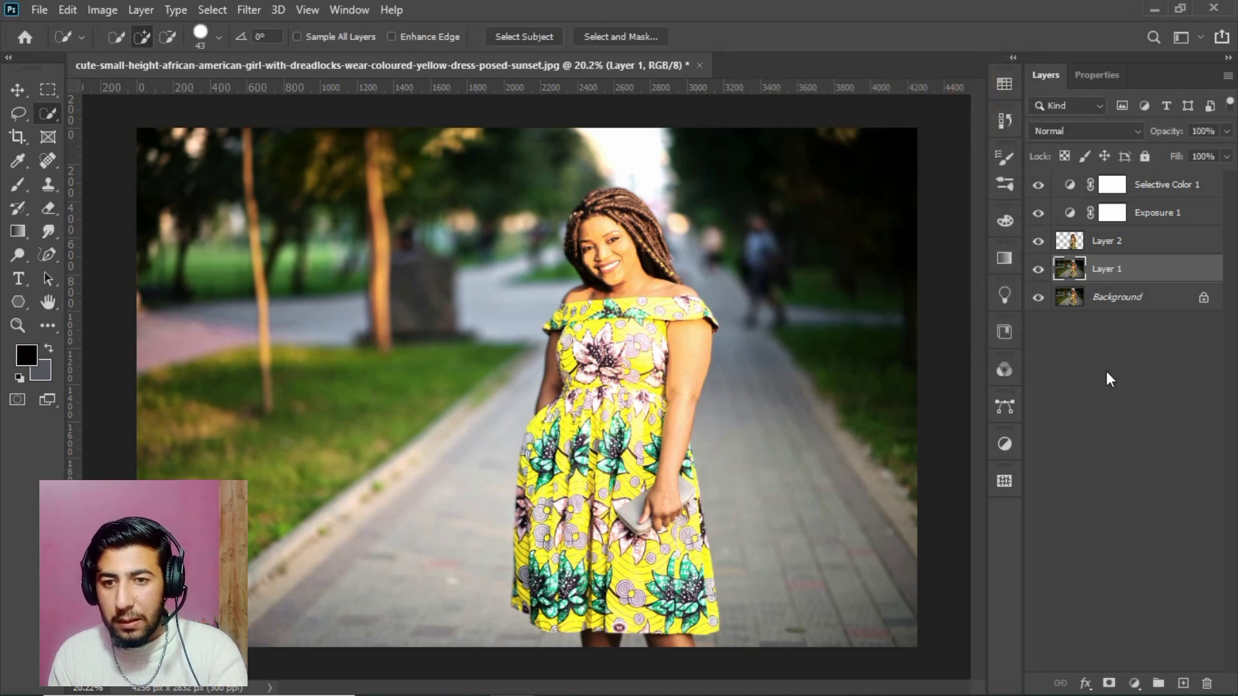
pyautogui.click(1097, 380)
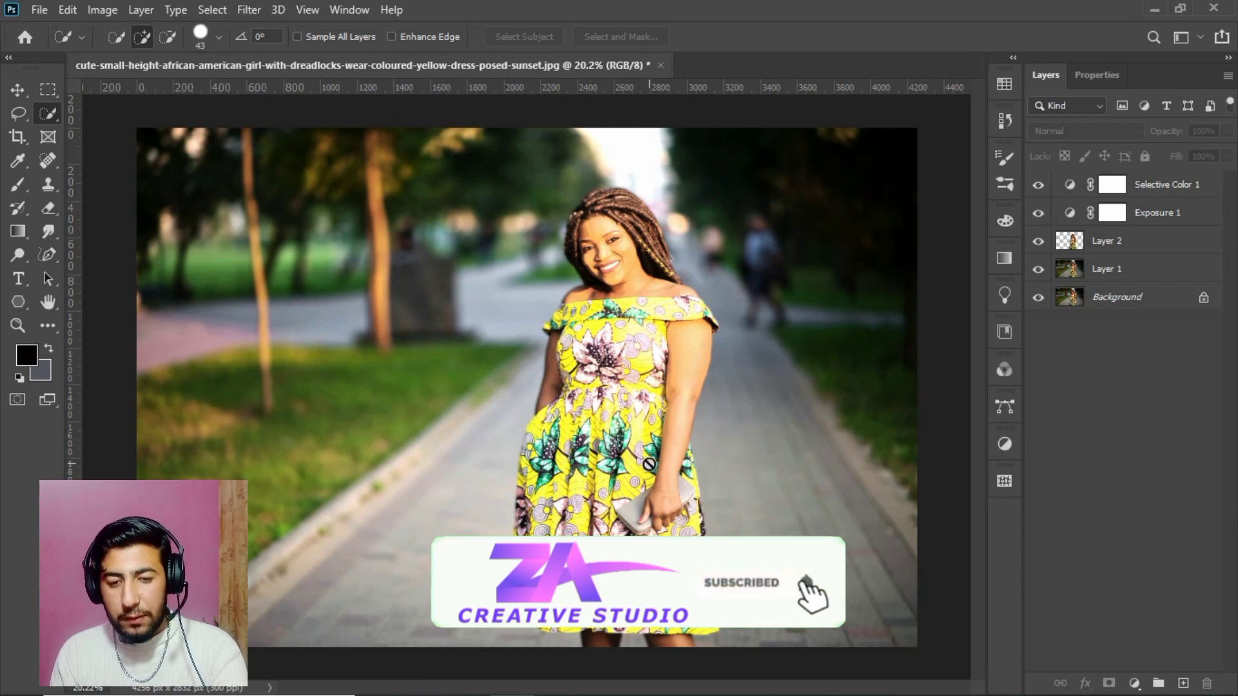
pyautogui.scroll(3, 648, 465)
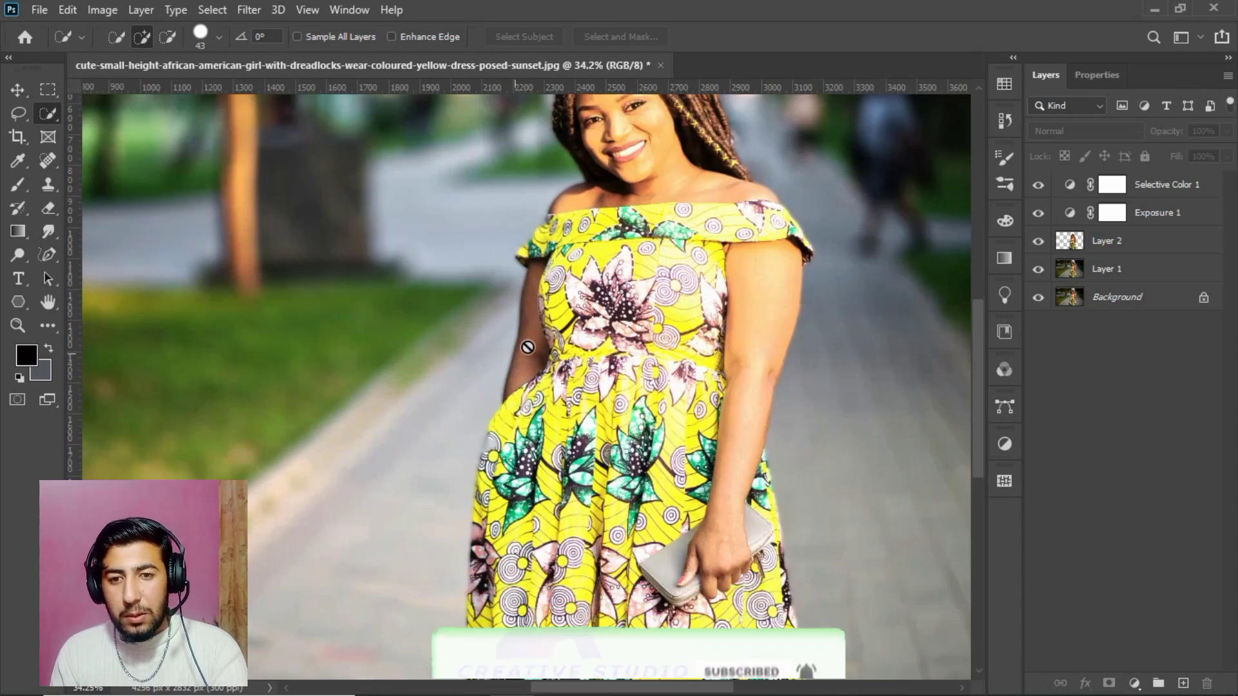
pyautogui.scroll(-3, 571, 397)
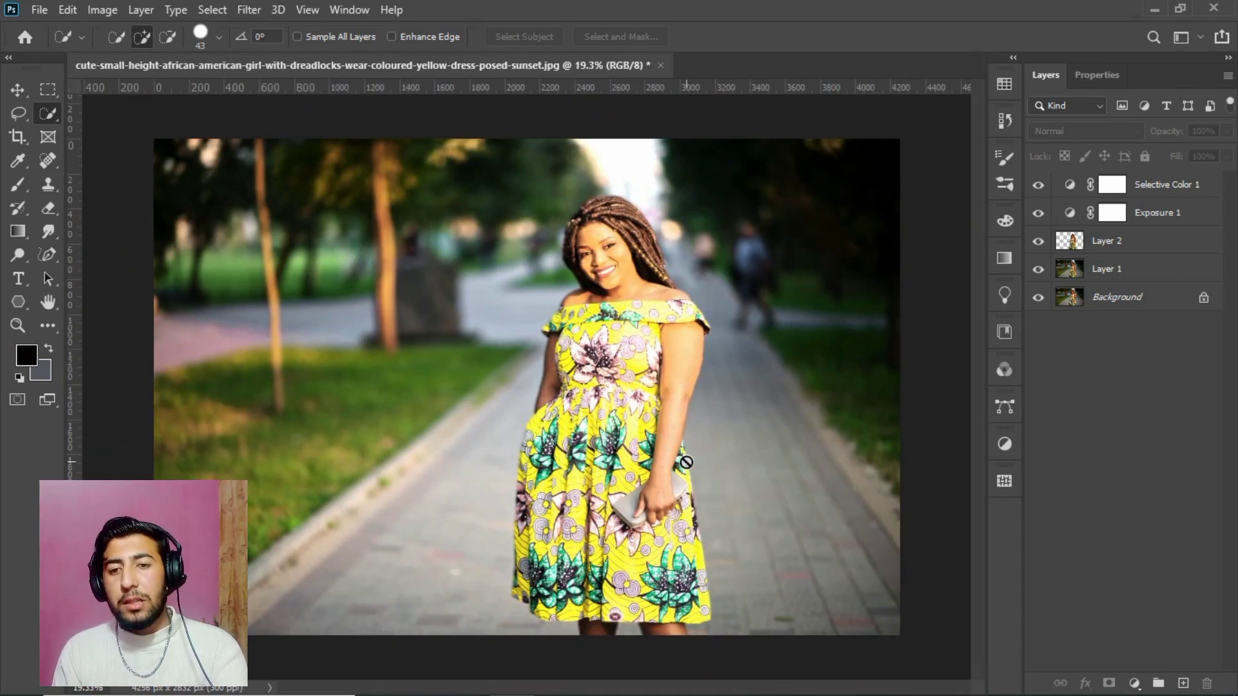